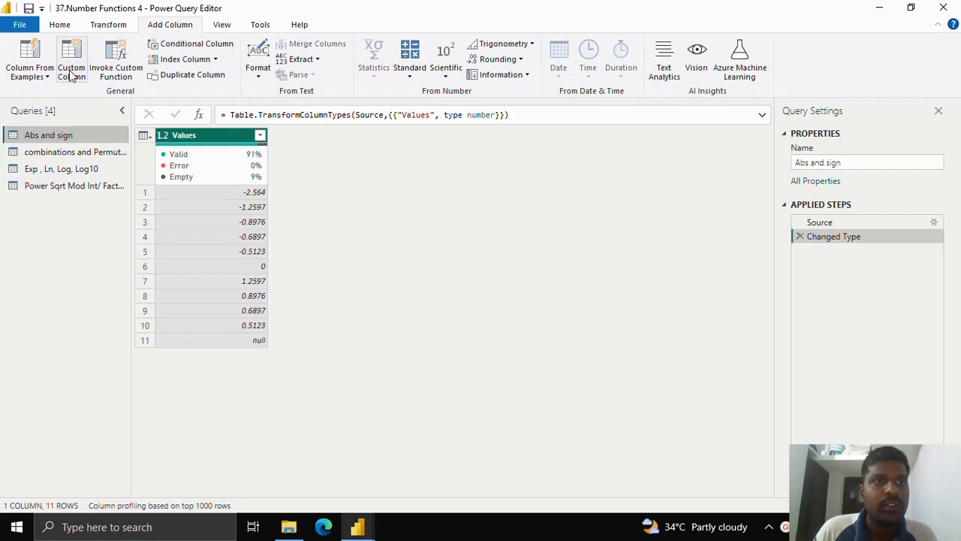
# Start a new custom column in the Abs and sign query and name it Absolute.
pyautogui.click(72, 68)
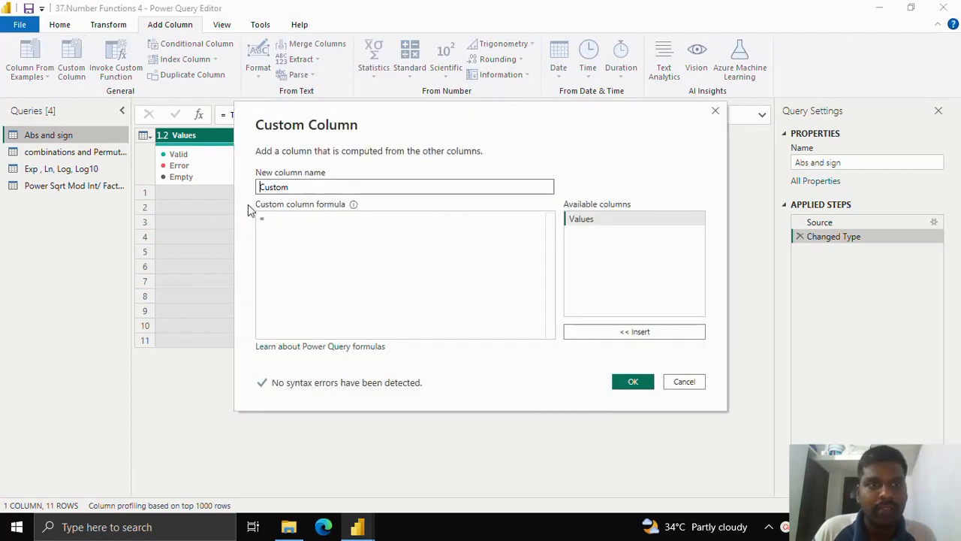
pyautogui.moveTo(315, 113); pyautogui.dragTo(400, 103)
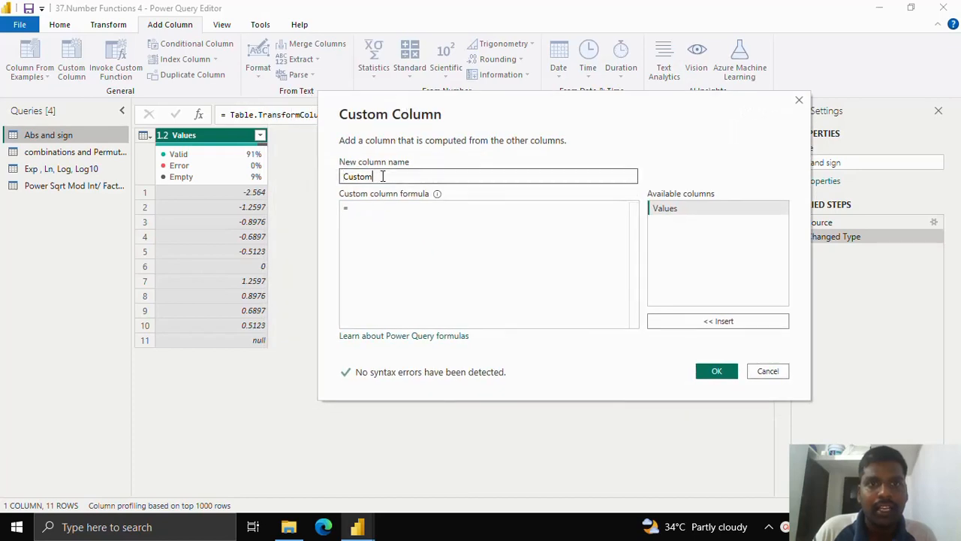
pyautogui.moveTo(382, 177); pyautogui.dragTo(342, 177)
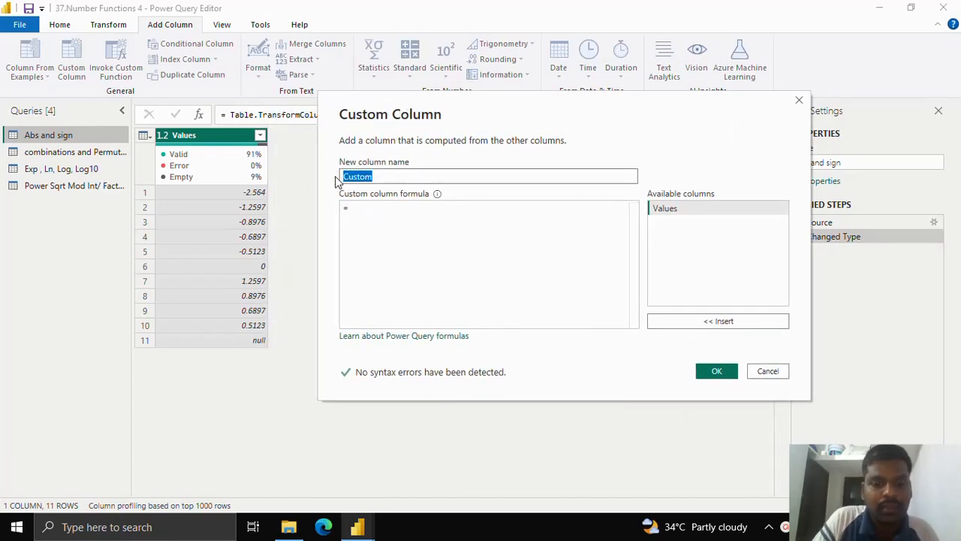
pyautogui.write('Absolute')
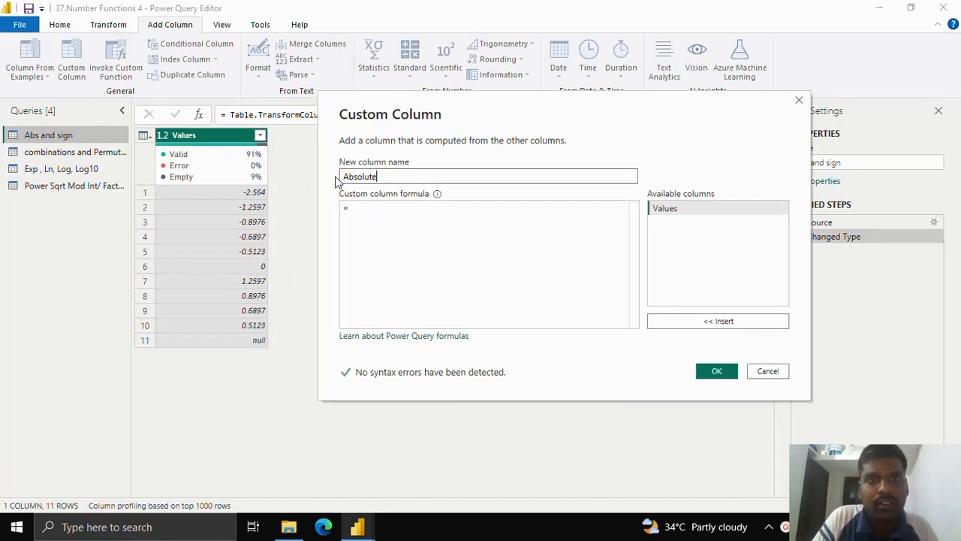
# Give the Absolute column the formula Number.Abs([Values]) and add it to the table.
pyautogui.click(358, 216)
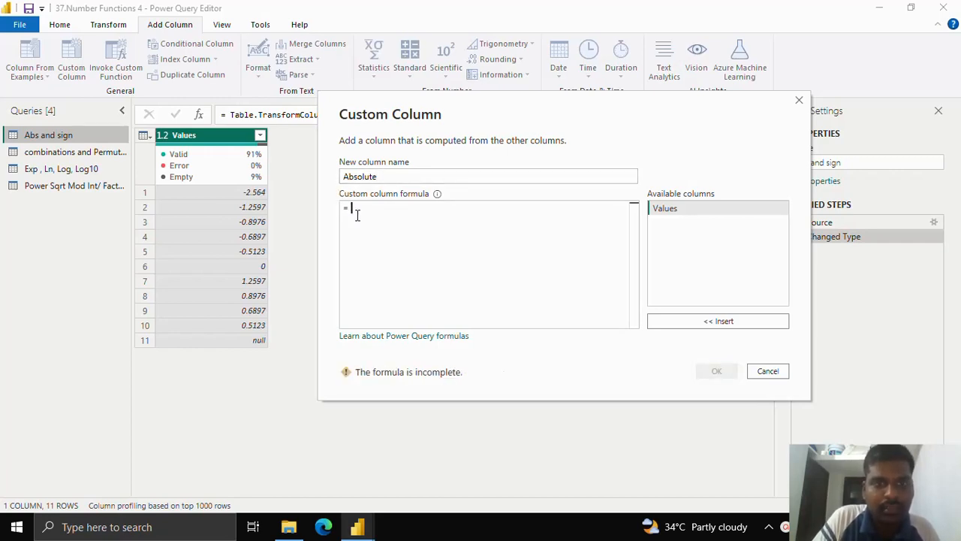
pyautogui.write('Nu,be')
pyautogui.press('BackSpace')
pyautogui.press('BackSpace')
pyautogui.press('BackSpace')
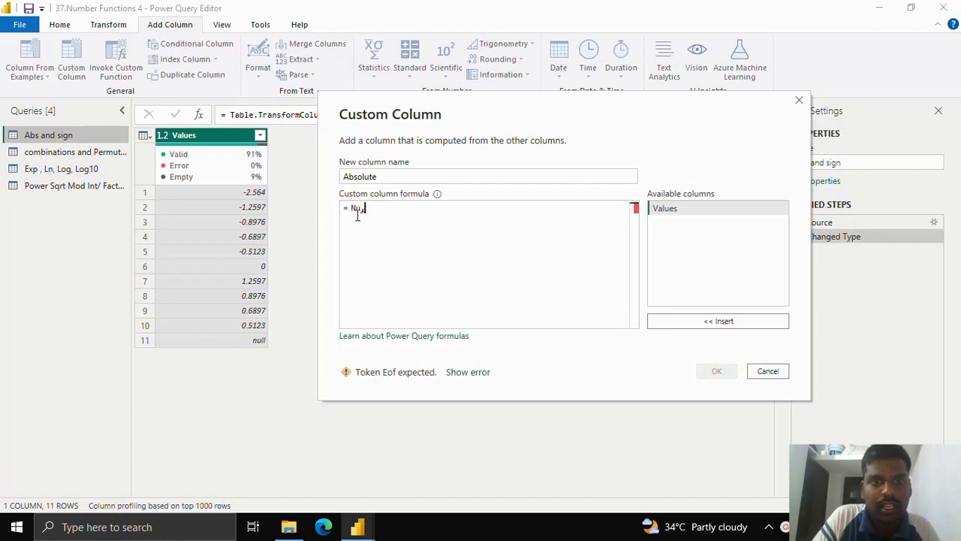
pyautogui.write('mber.')
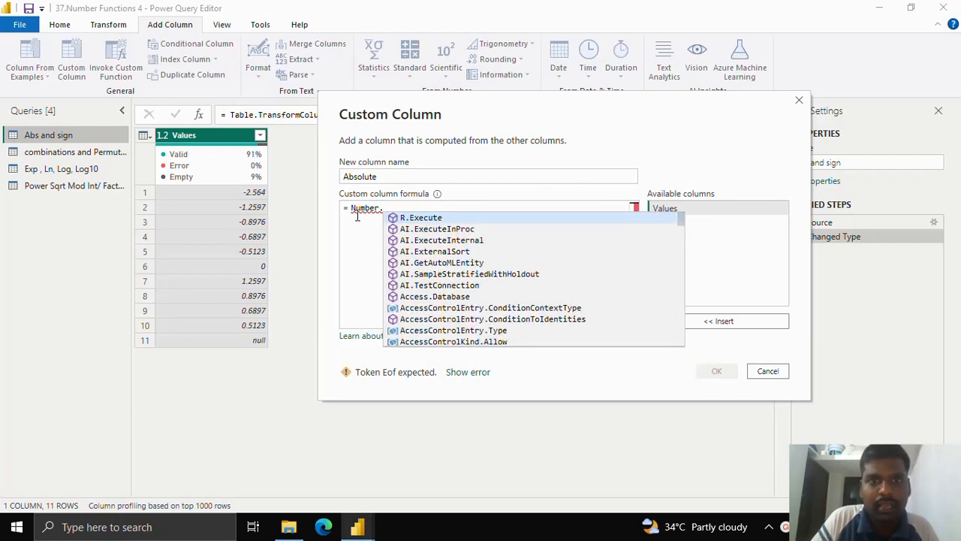
pyautogui.write('Abs')
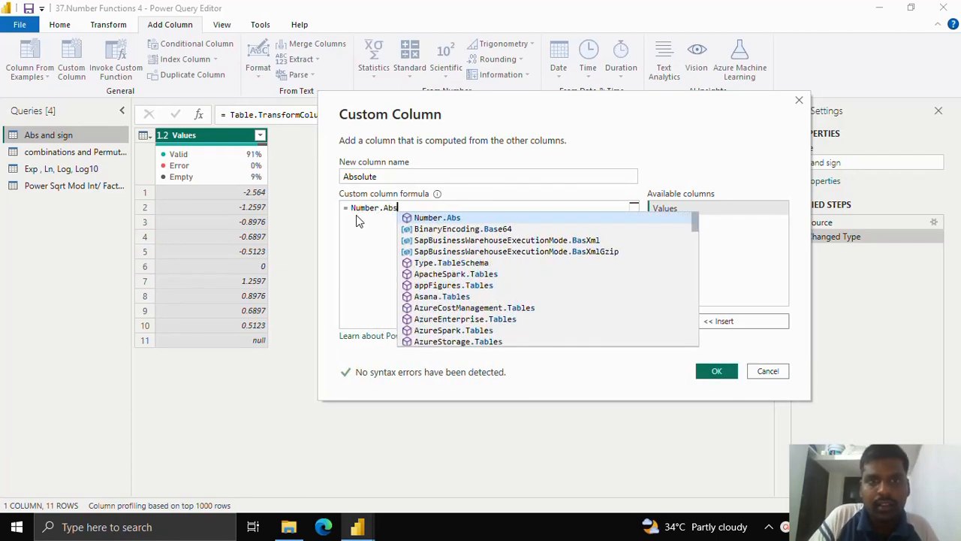
pyautogui.write('(')
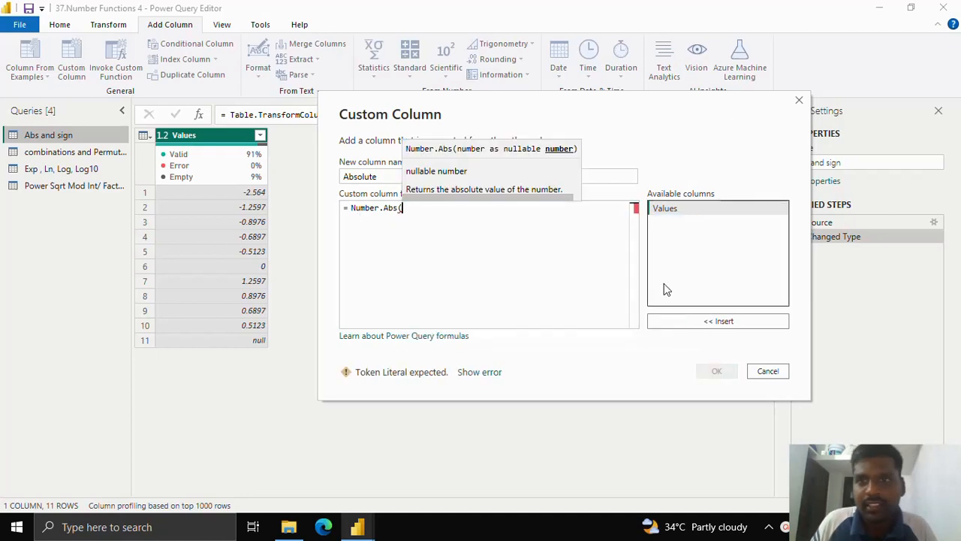
pyautogui.click(690, 323)
pyautogui.write(')')
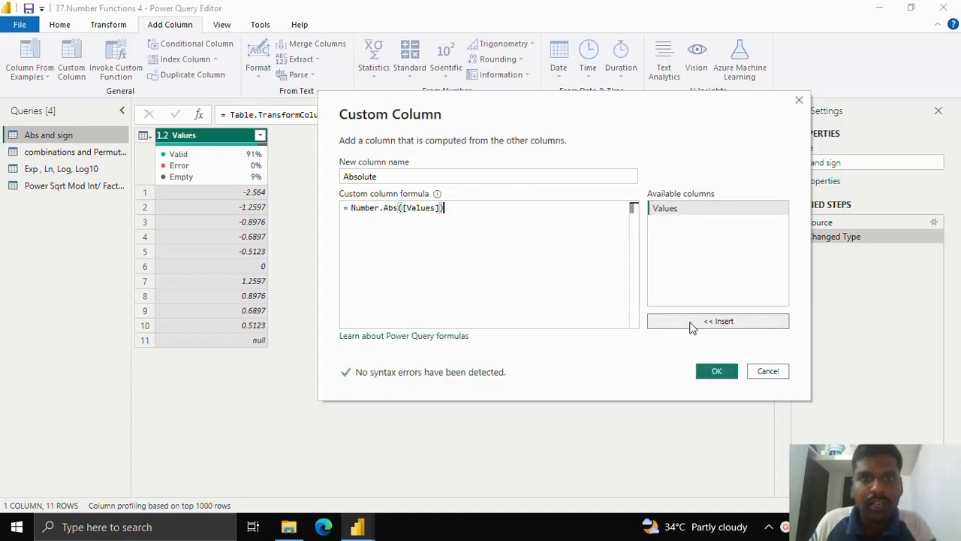
pyautogui.click(716, 369)
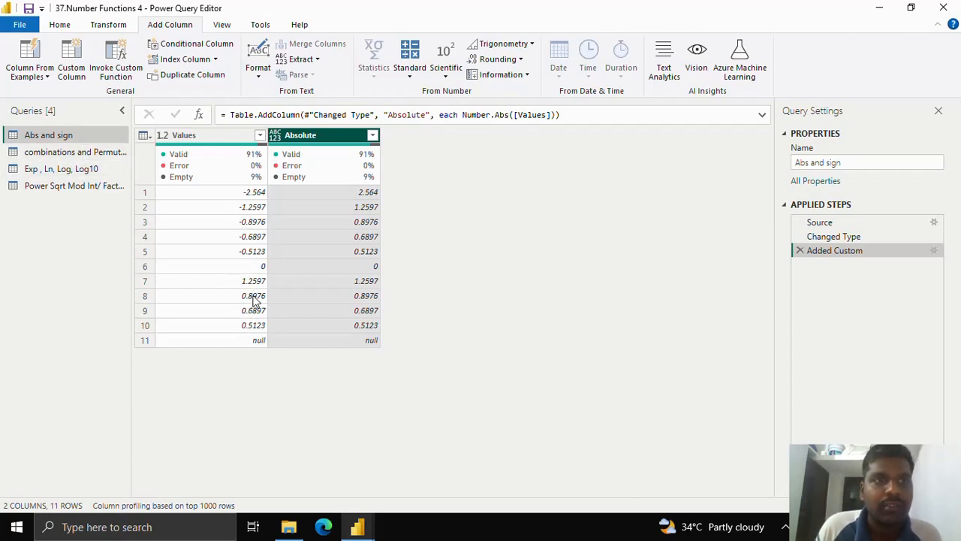
# Add a custom column named sign with the formula Number.Sign([Values]) to the Abs and sign query.
pyautogui.click(78, 72)
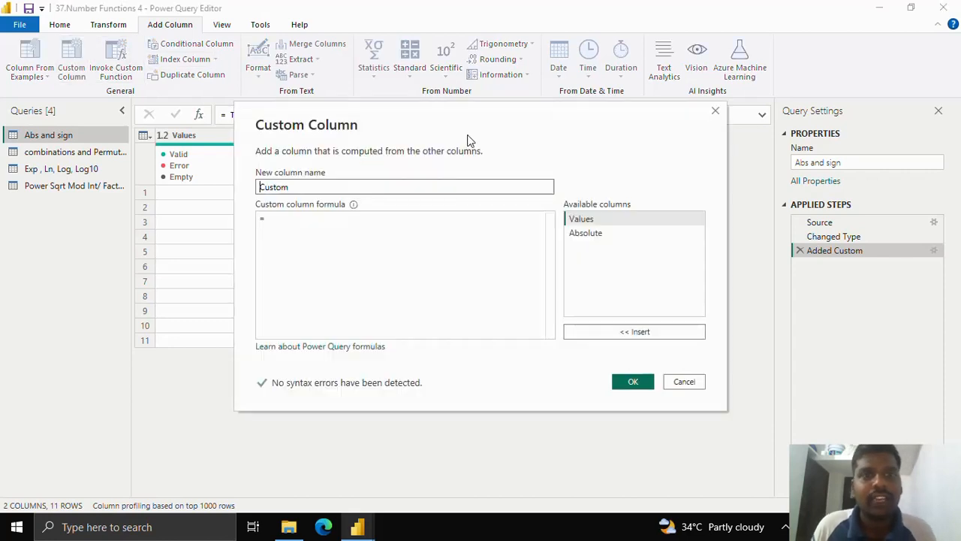
pyautogui.moveTo(306, 186); pyautogui.dragTo(243, 192)
pyautogui.write('sign')
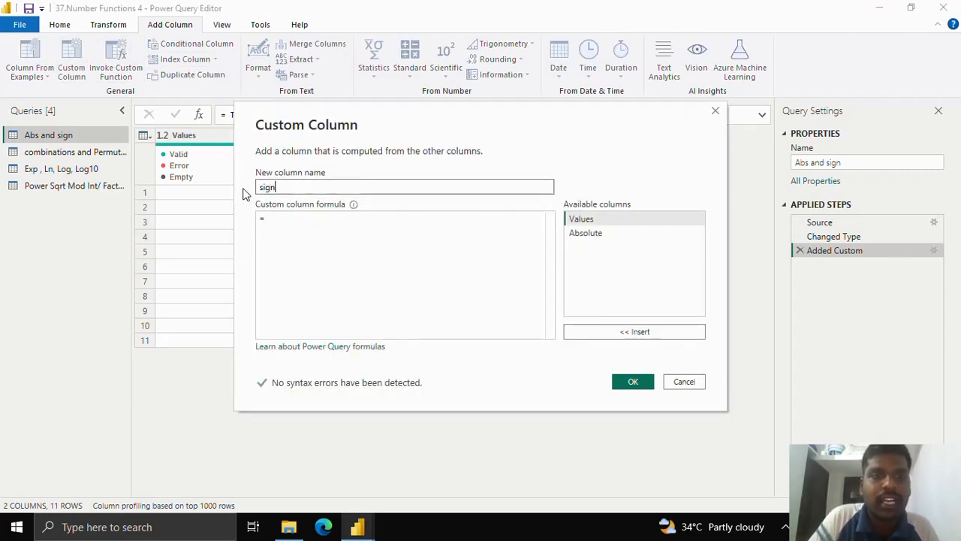
pyautogui.click(301, 215)
pyautogui.write('Number.')
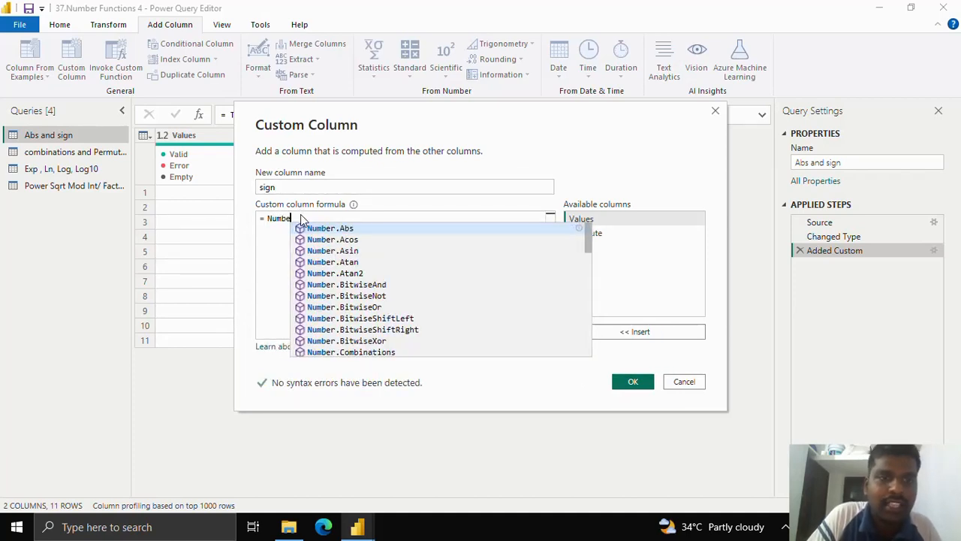
pyautogui.write('Si')
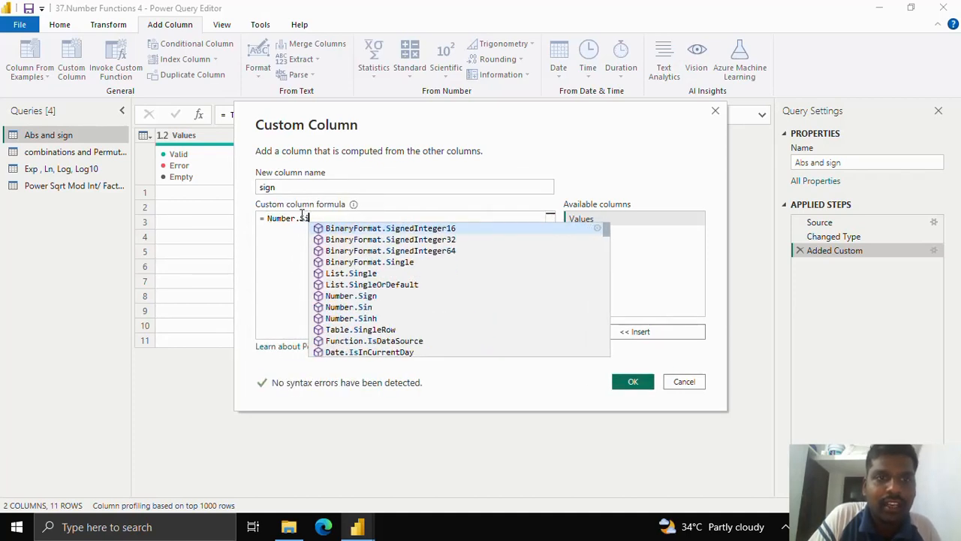
pyautogui.write('gn(')
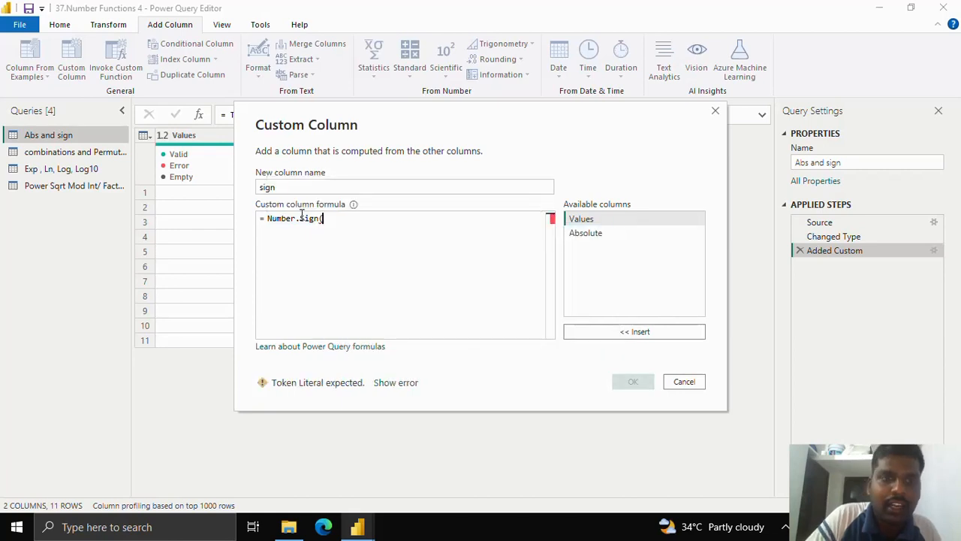
pyautogui.click(603, 336)
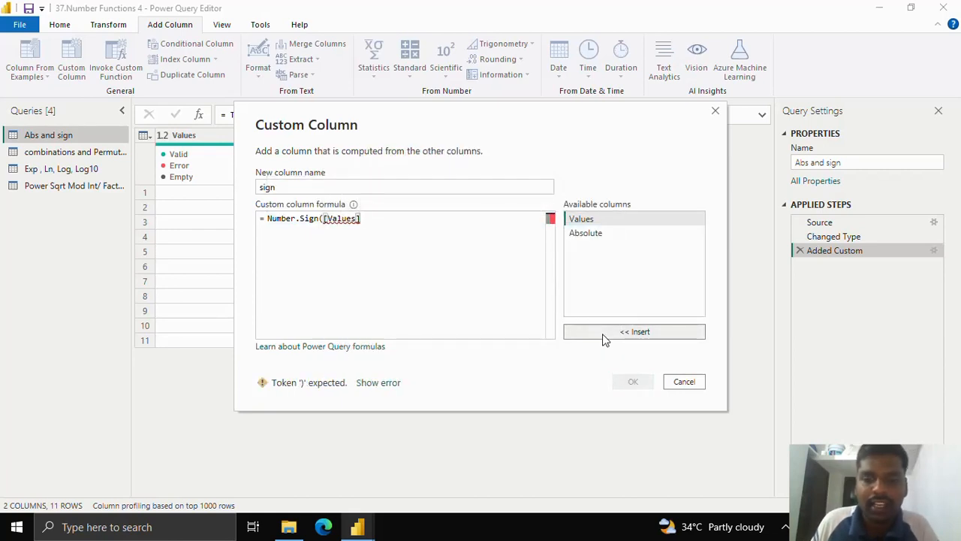
pyautogui.write(')')
pyautogui.click(633, 381)
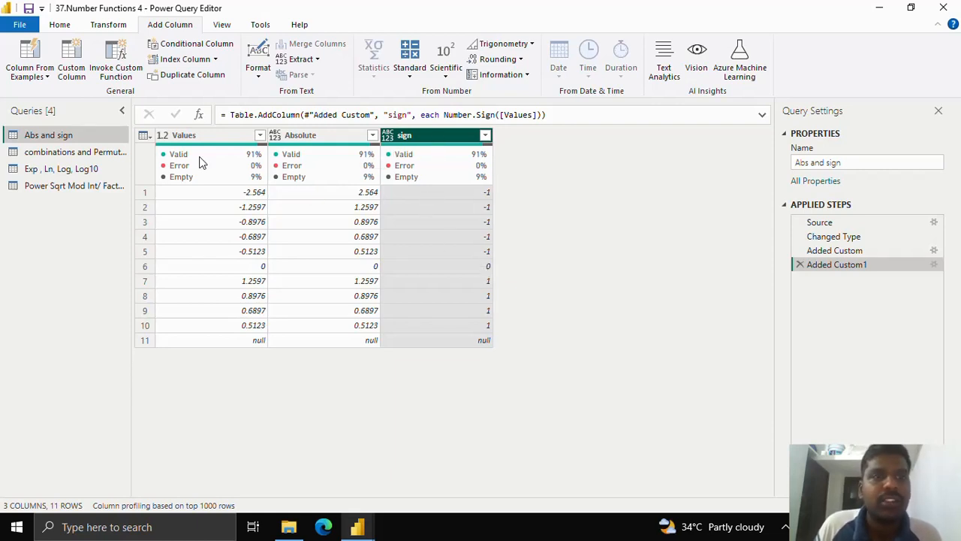
# Open the combinations and Permutations query and start a custom column named Combinations.
pyautogui.click(108, 154)
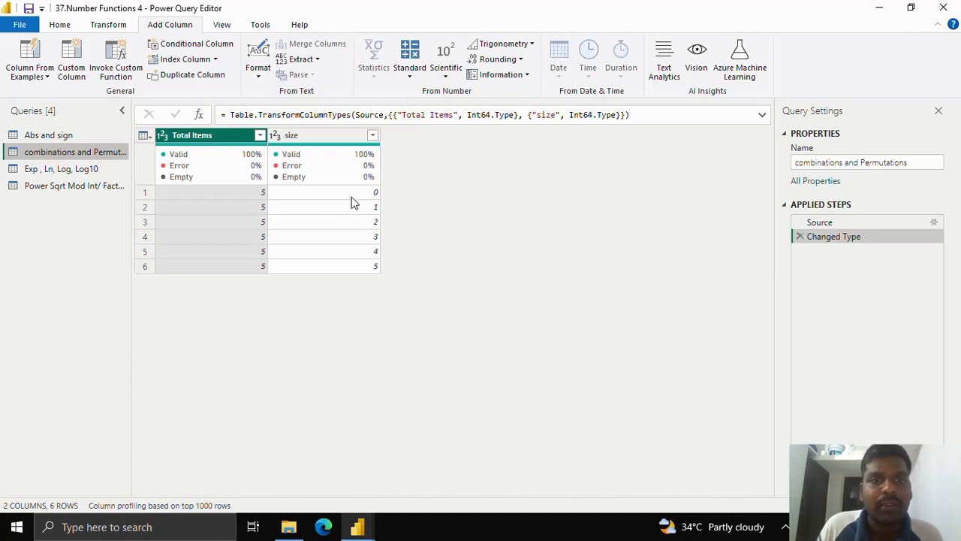
pyautogui.click(71, 54)
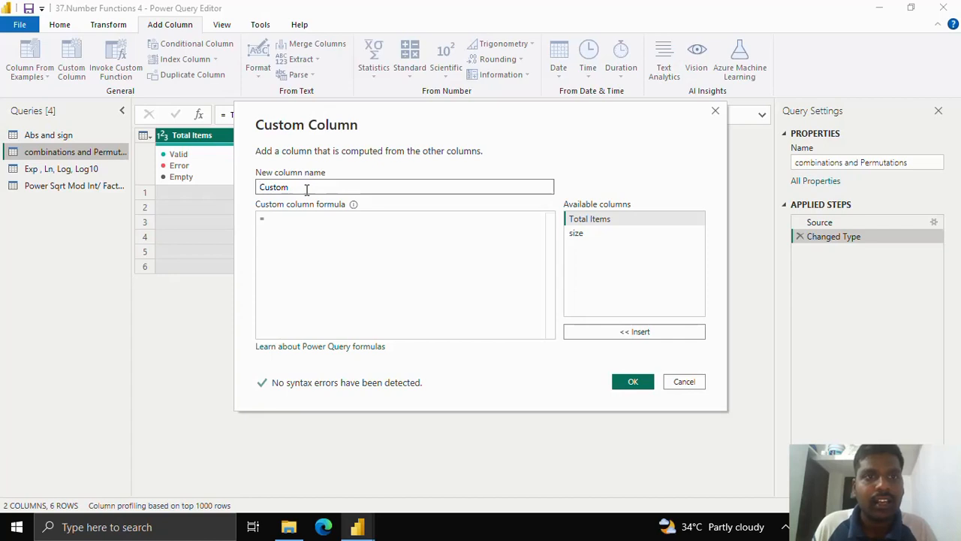
pyautogui.moveTo(307, 189); pyautogui.dragTo(249, 186)
pyautogui.write('Com')
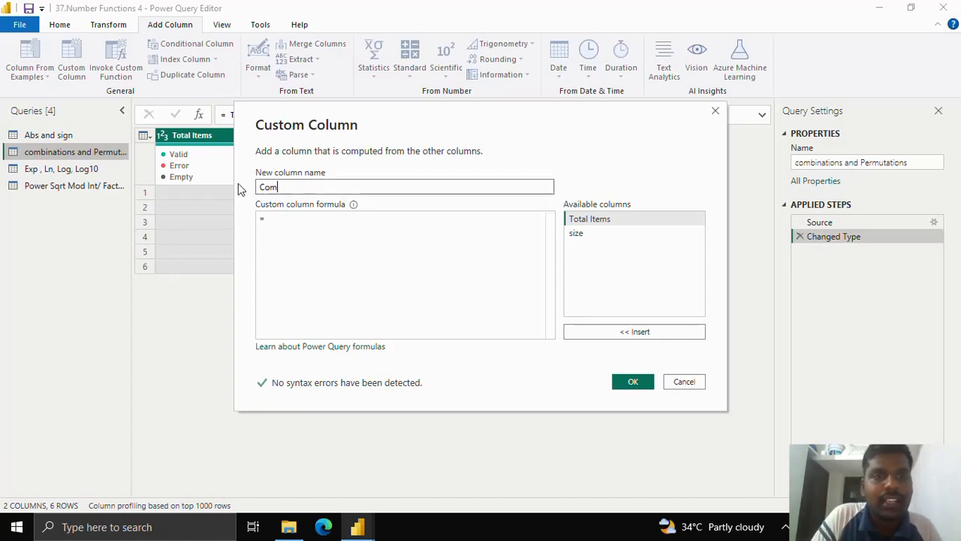
pyautogui.write('binations')
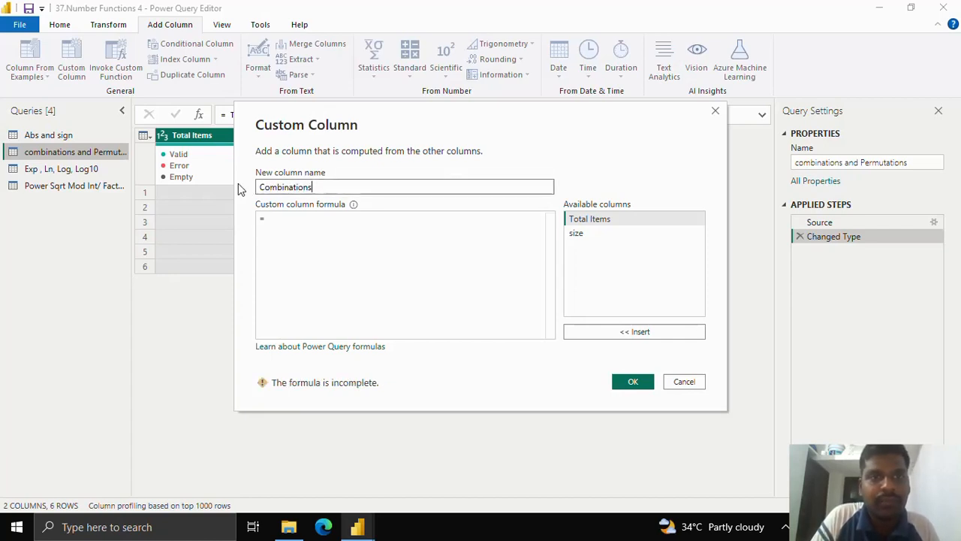
# Give the Combinations column the formula Number.Combinations([Total Items],[size]) and add it to the table.
pyautogui.press('Tab')
pyautogui.write('Nu')
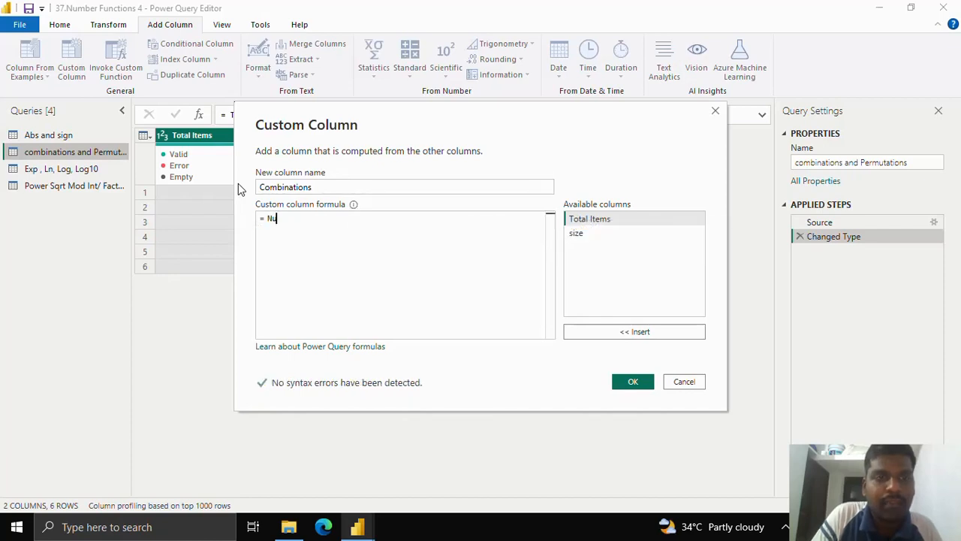
pyautogui.write('mber.Comb')
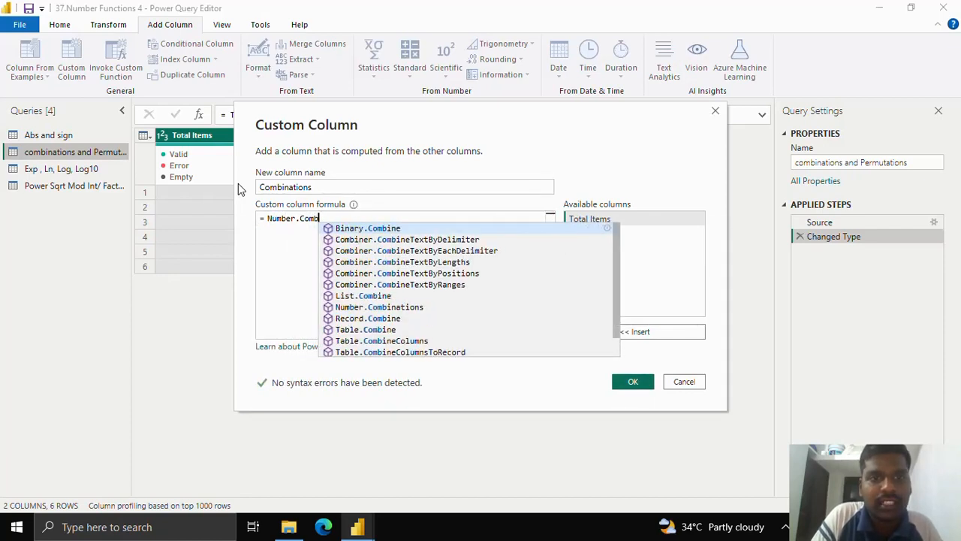
pyautogui.write('inations')
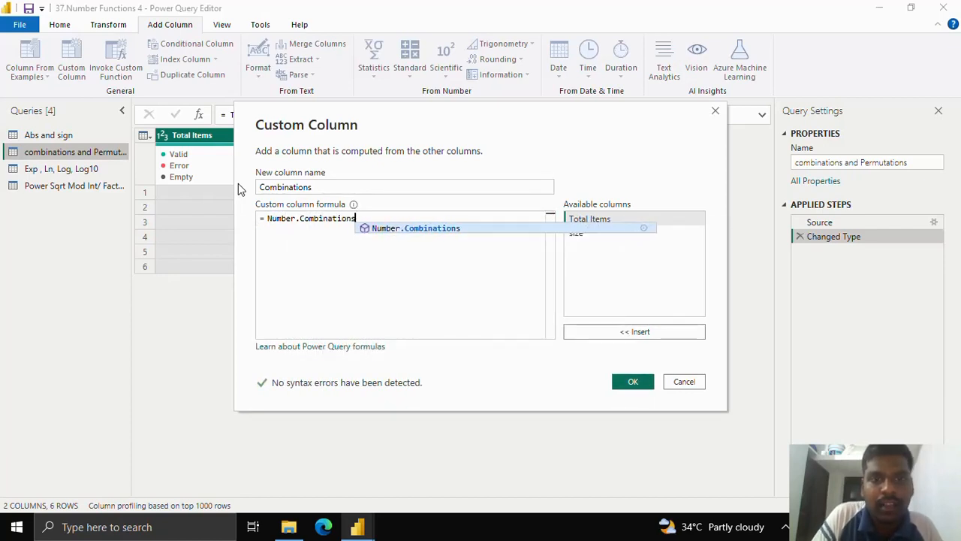
pyautogui.write('(')
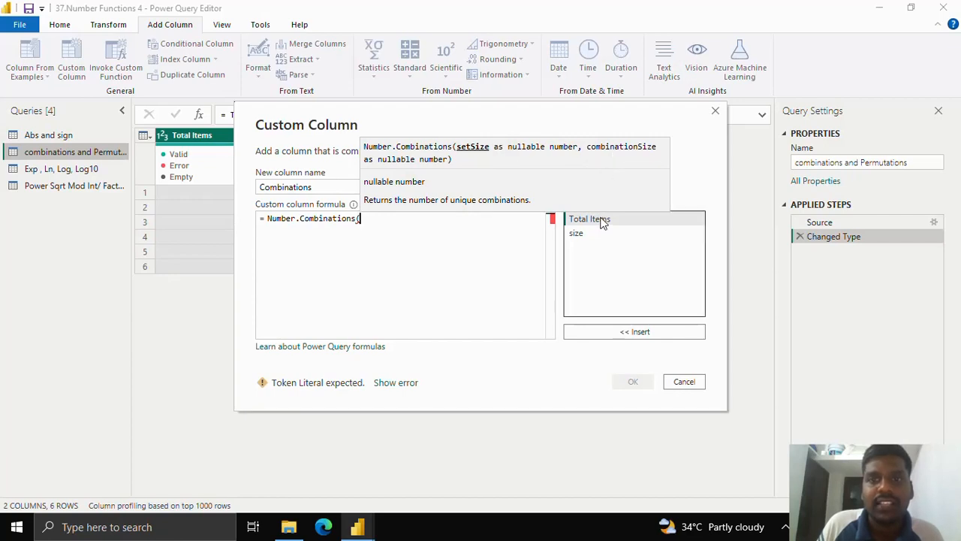
pyautogui.click(598, 338)
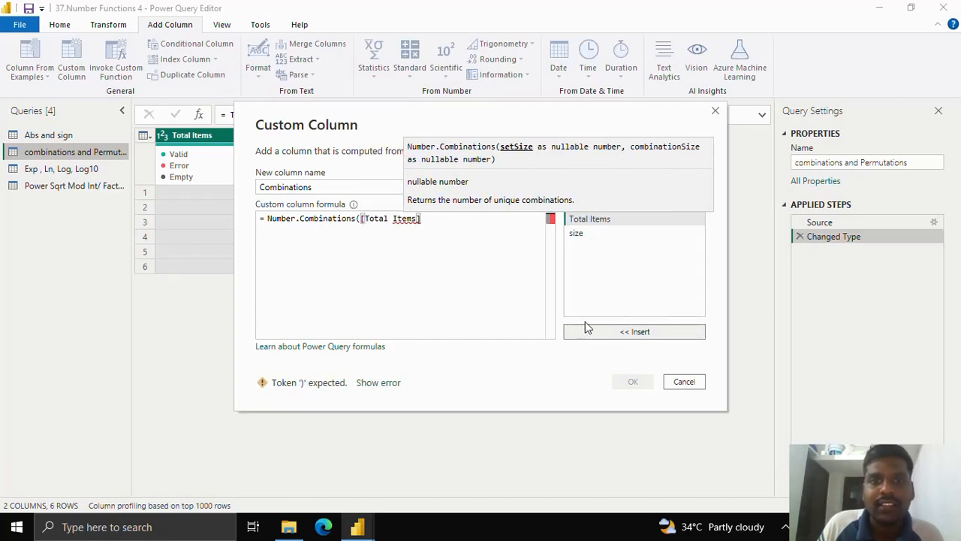
pyautogui.write(',')
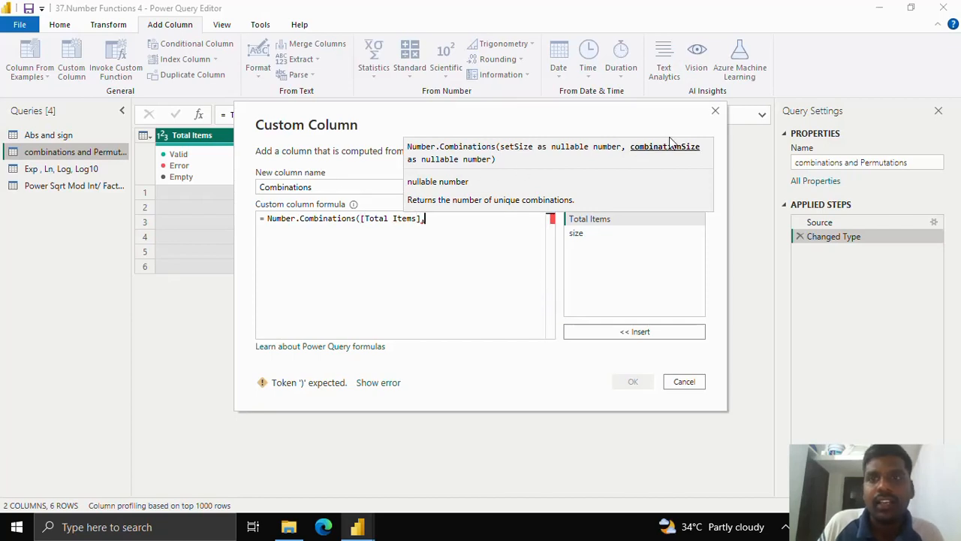
pyautogui.click(576, 234)
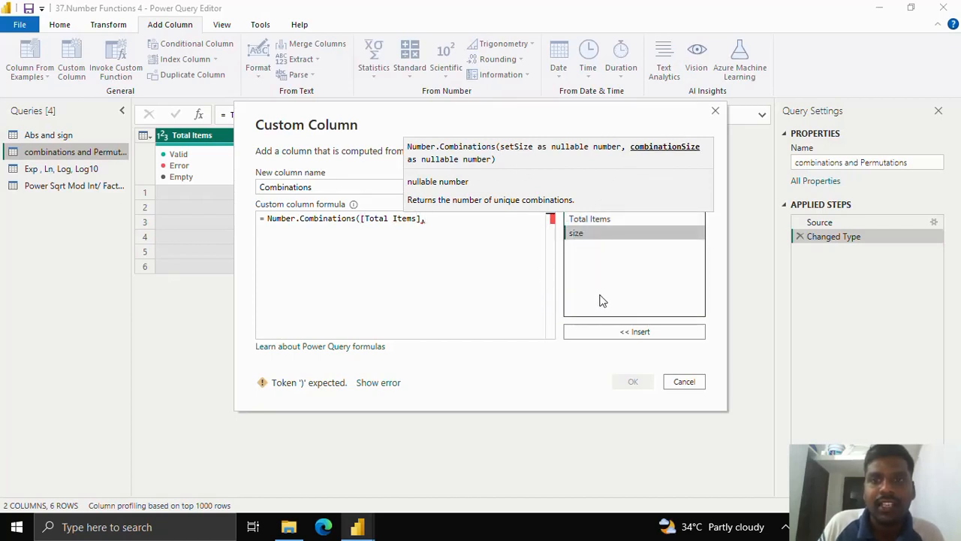
pyautogui.click(610, 334)
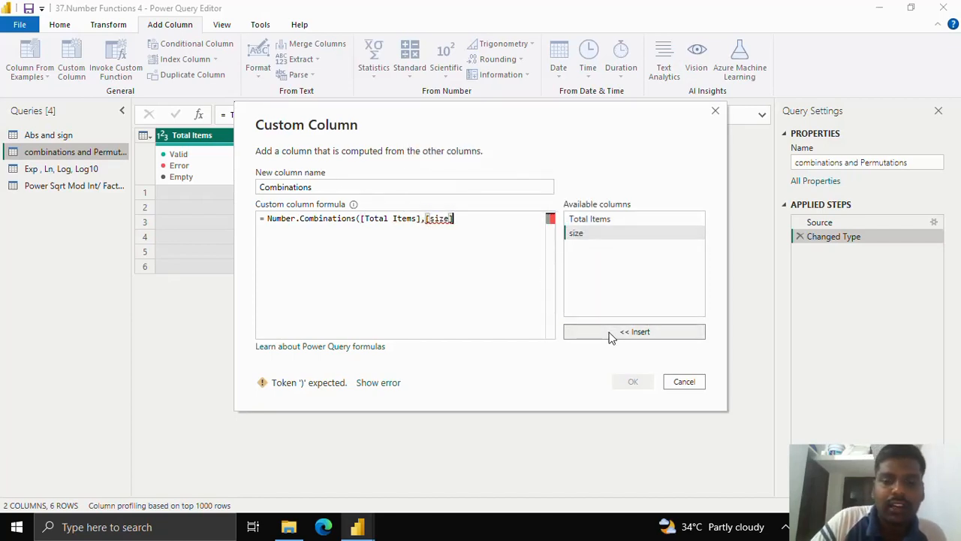
pyautogui.write(')')
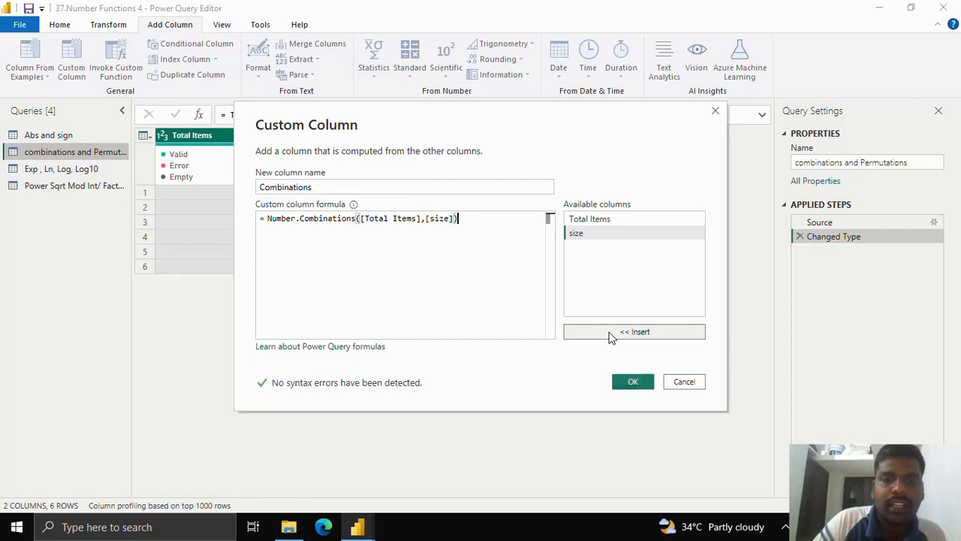
pyautogui.click(630, 383)
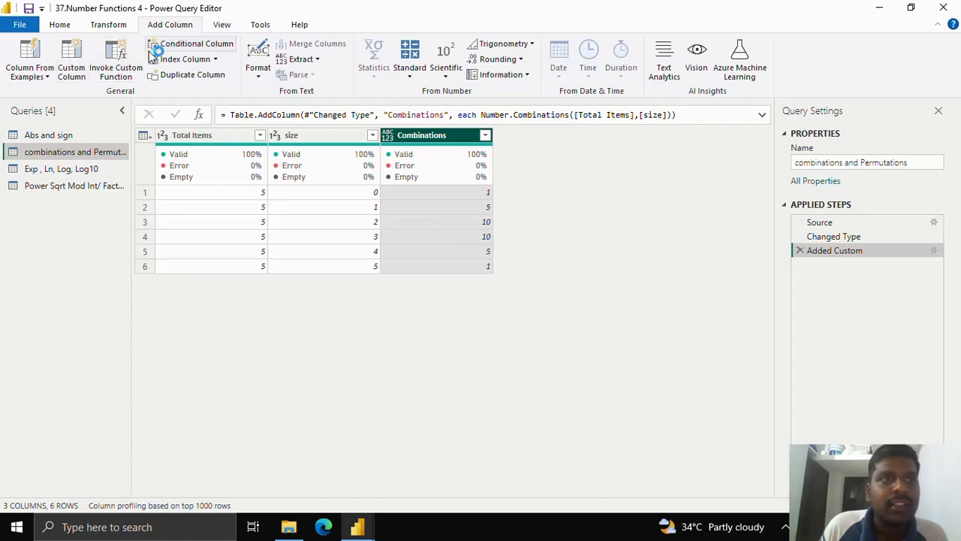
# Start another custom column in the combinations and Permutations query and name it Permutations.
pyautogui.click(73, 62)
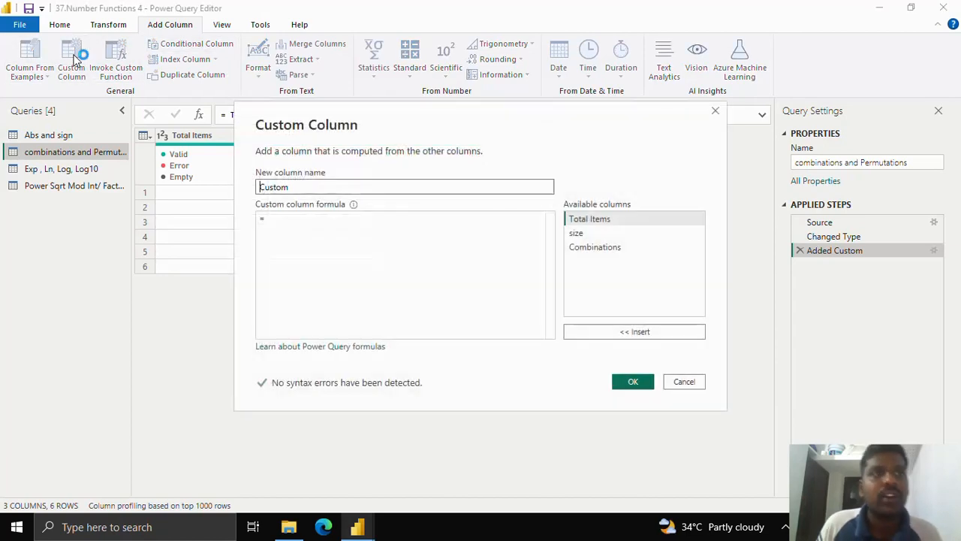
pyautogui.moveTo(309, 188); pyautogui.dragTo(217, 193)
pyautogui.write('Permutations')
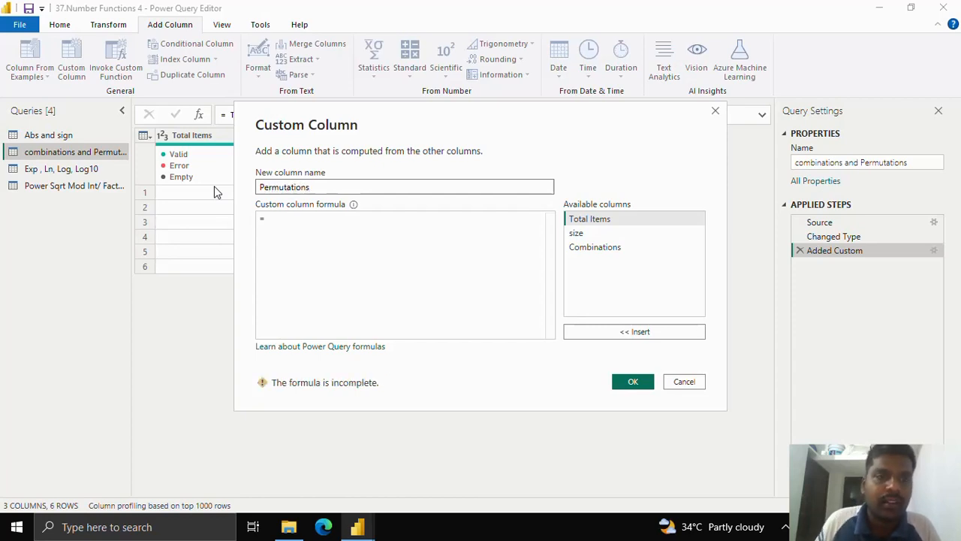
# Give the Permutations column the formula Number.Permutations([Total Items],[size]) and add it to the table.
pyautogui.click(305, 223)
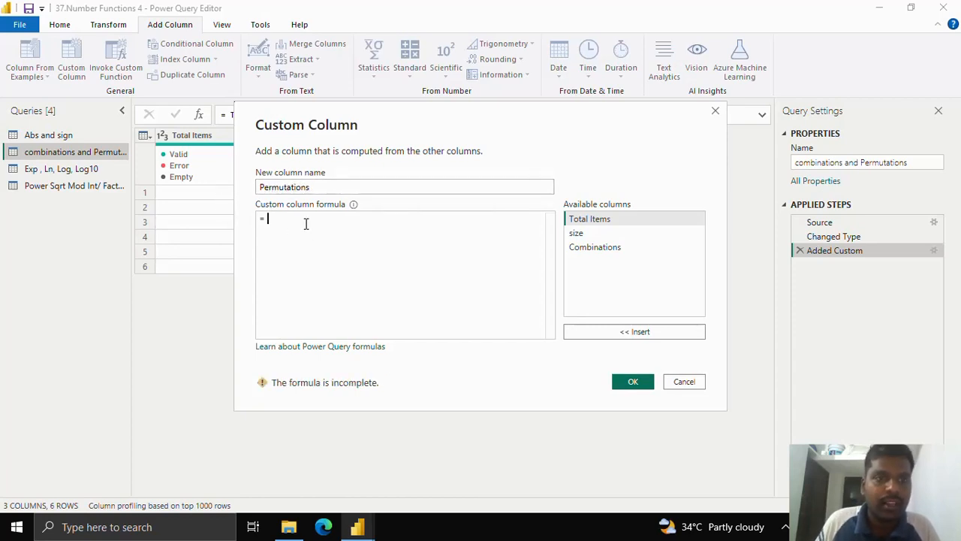
pyautogui.write('Number.')
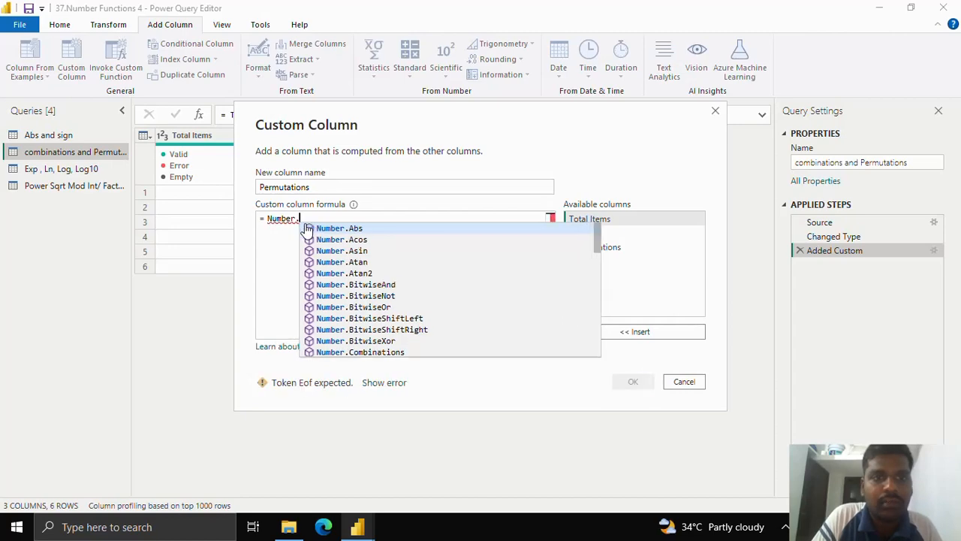
pyautogui.write('Permuta')
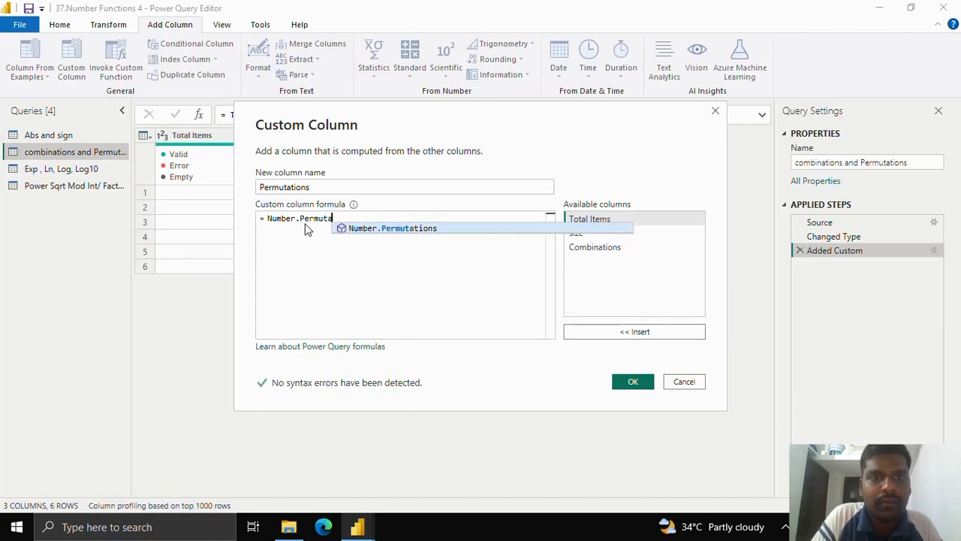
pyautogui.write('tions(')
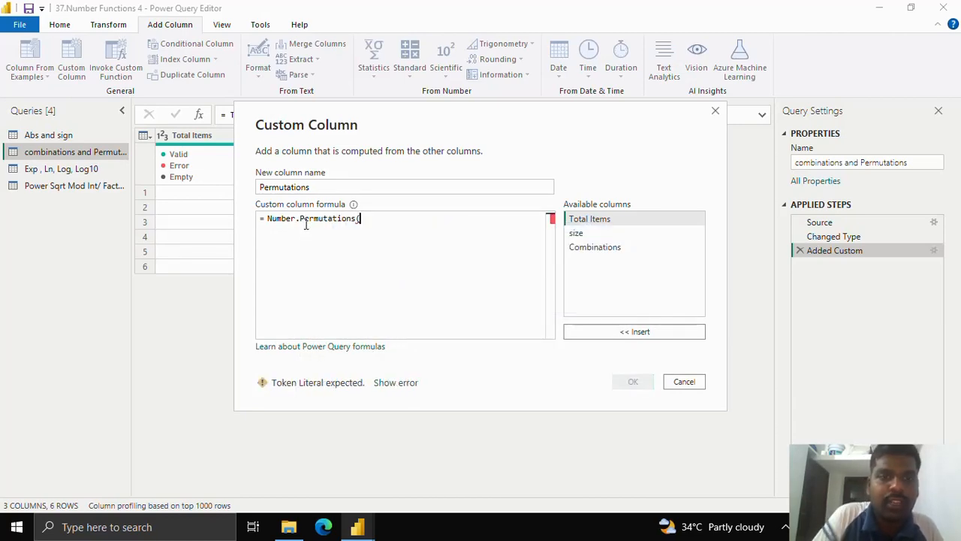
pyautogui.click(590, 221)
pyautogui.click(600, 330)
pyautogui.write(',')
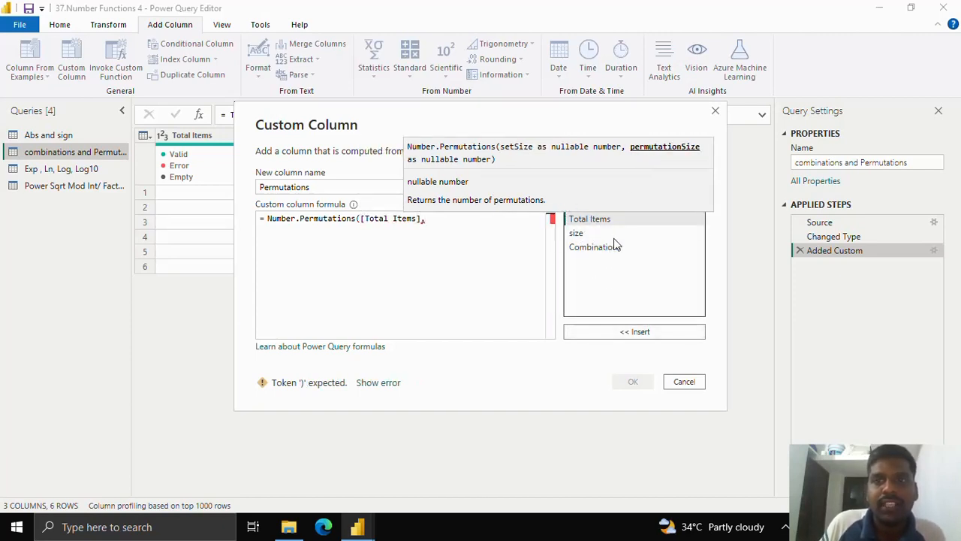
pyautogui.click(610, 234)
pyautogui.click(620, 333)
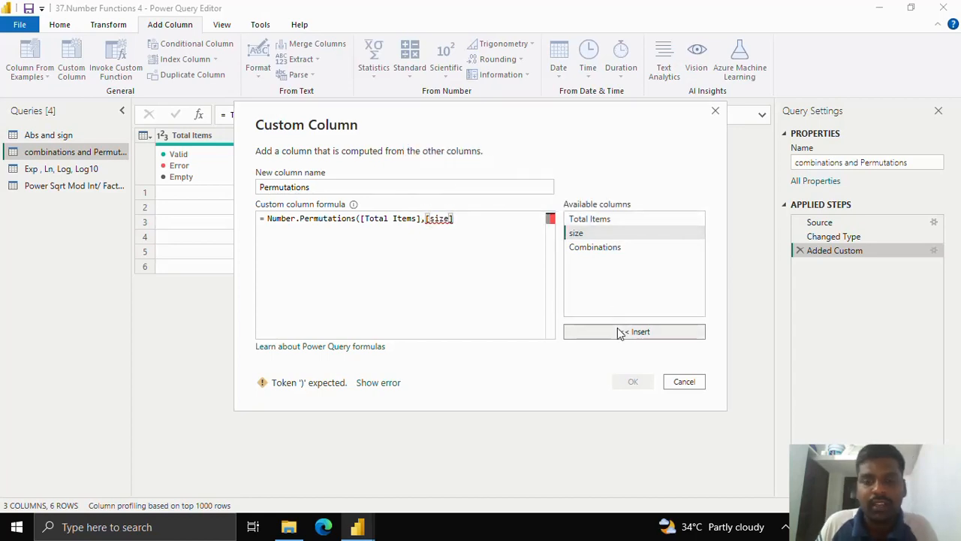
pyautogui.write(')')
pyautogui.click(633, 382)
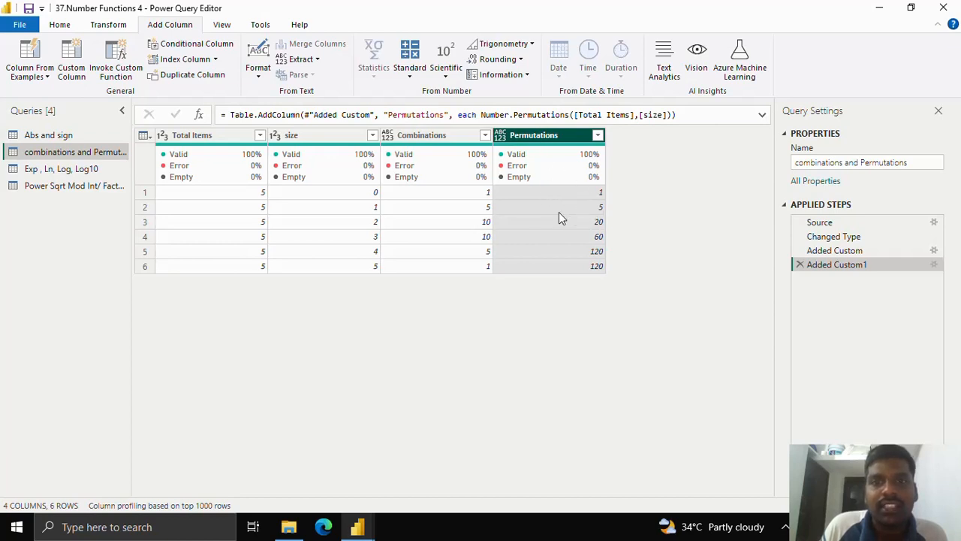
pyautogui.moveTo(529, 184)
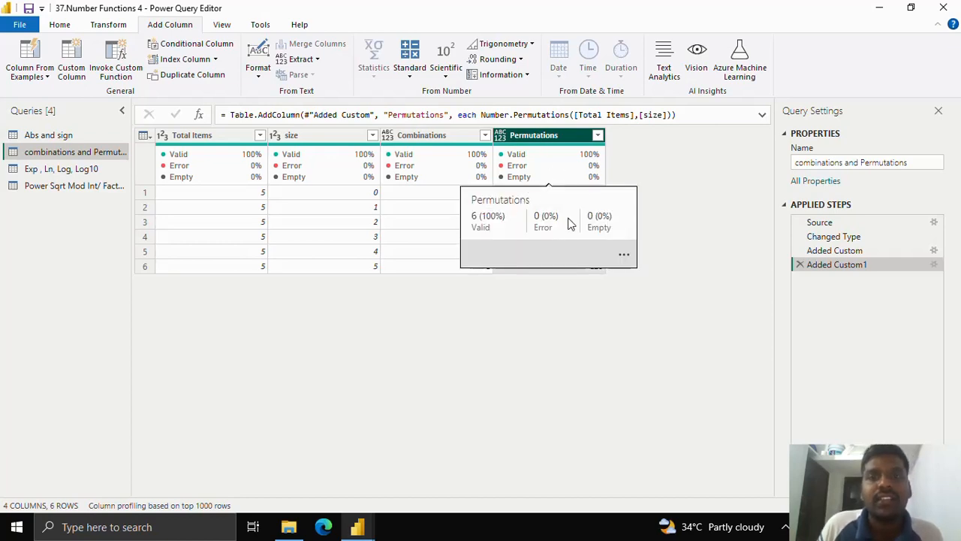
# Open the Exp , Ln, Log, Log10 query and start a custom column named Exp.
pyautogui.click(87, 171)
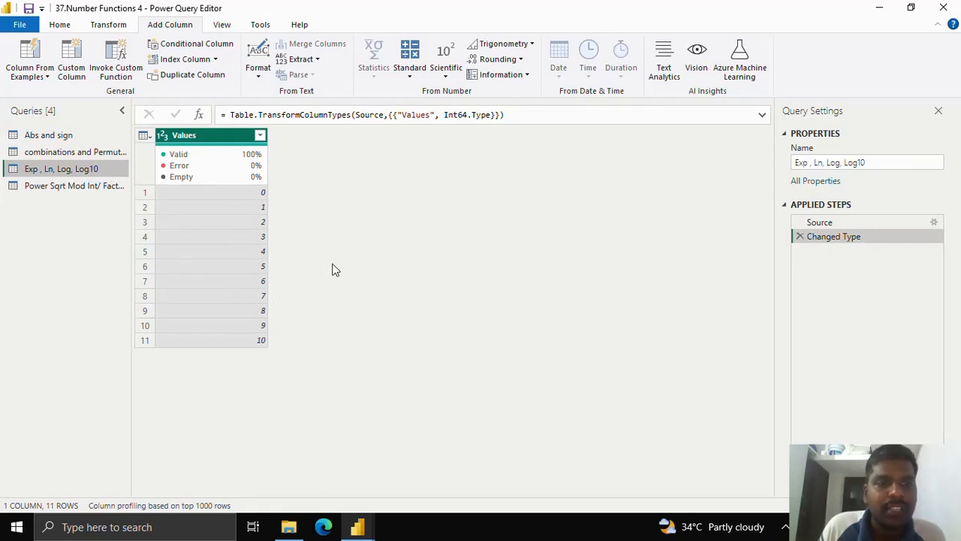
pyautogui.click(76, 63)
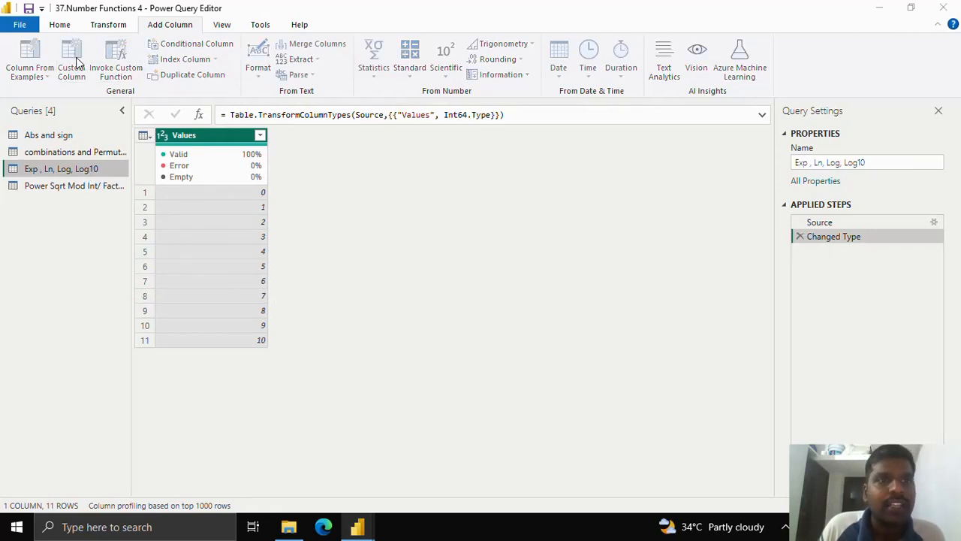
pyautogui.moveTo(323, 113); pyautogui.dragTo(424, 100)
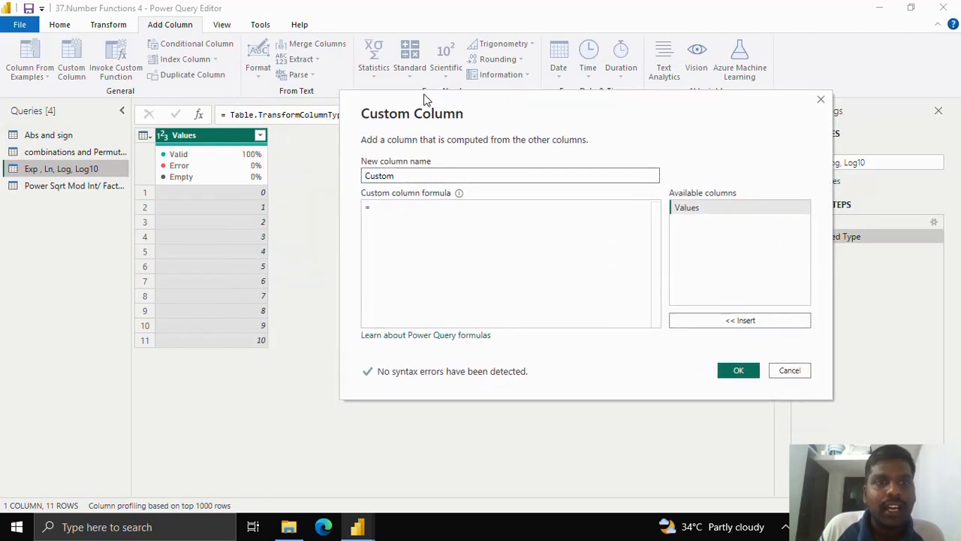
pyautogui.moveTo(404, 176); pyautogui.dragTo(362, 176)
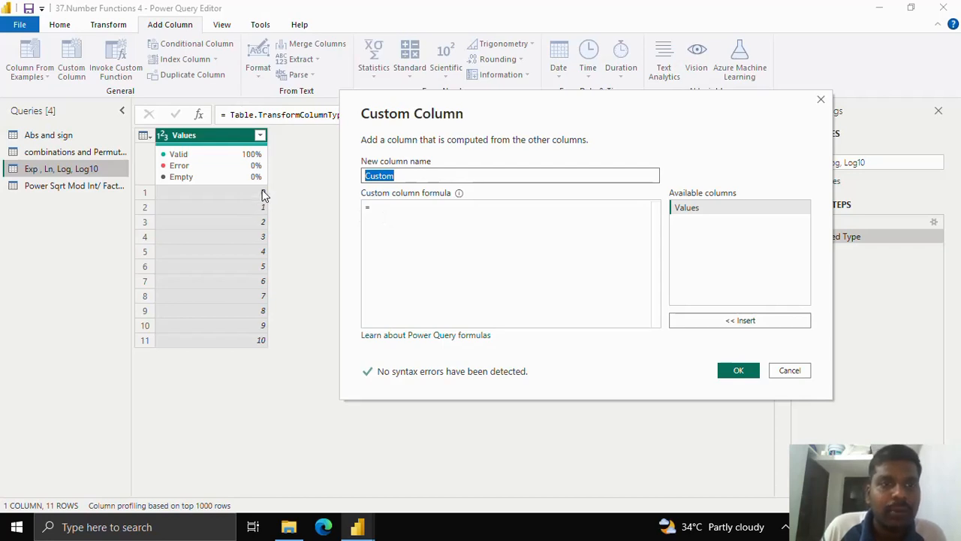
pyautogui.write('Exp')
# Give the Exp column the formula Number.Exp([Values]) and add it to the table.
pyautogui.click(388, 206)
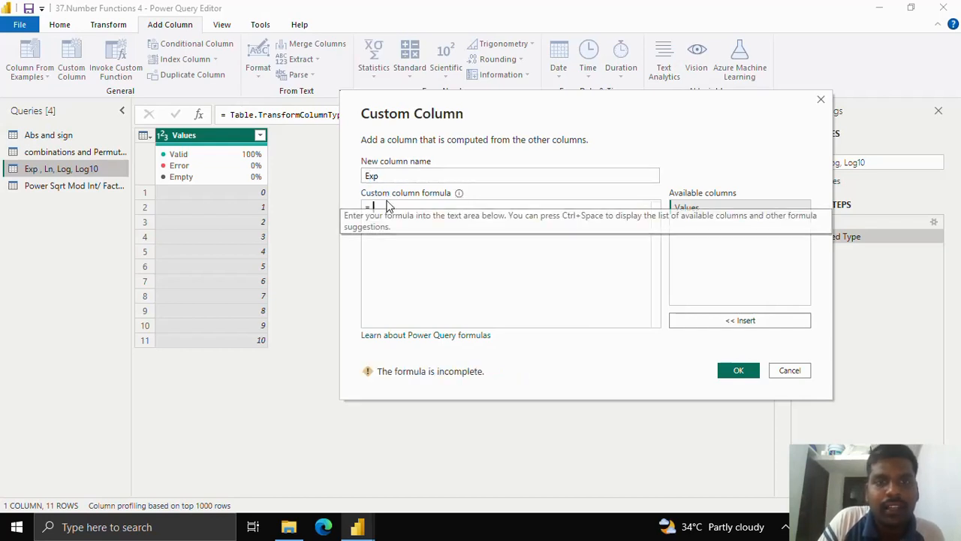
pyautogui.write('u')
pyautogui.press('BackSpace')
pyautogui.write('Nu')
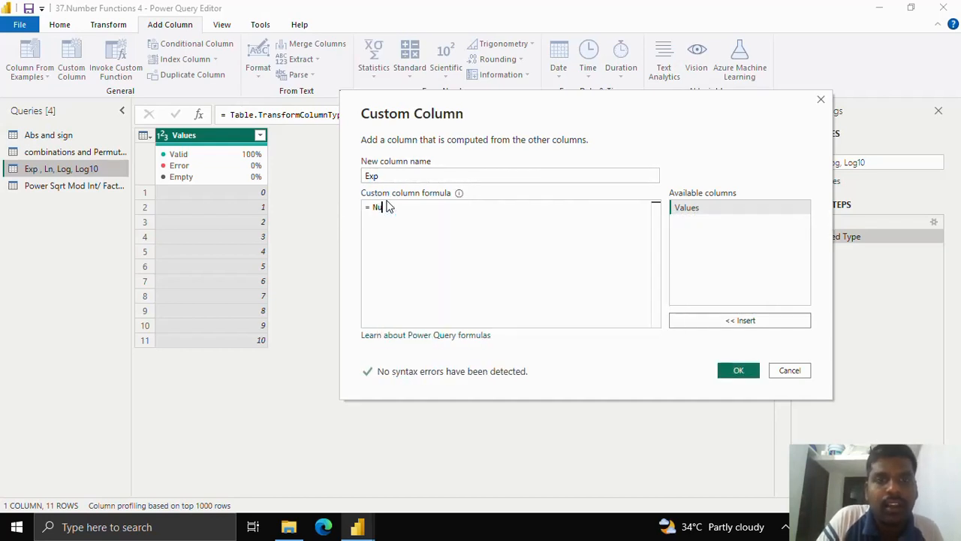
pyautogui.write('mber.Exp(')
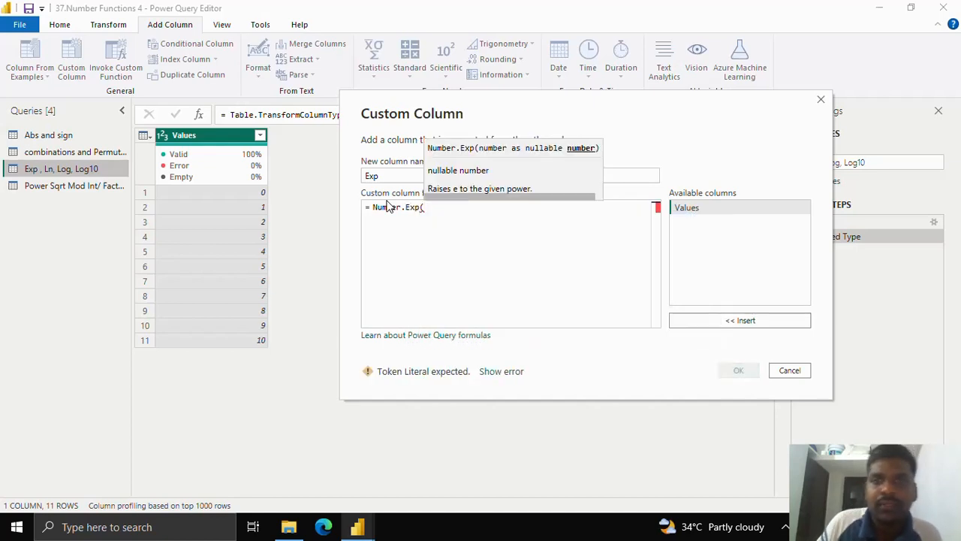
pyautogui.click(735, 321)
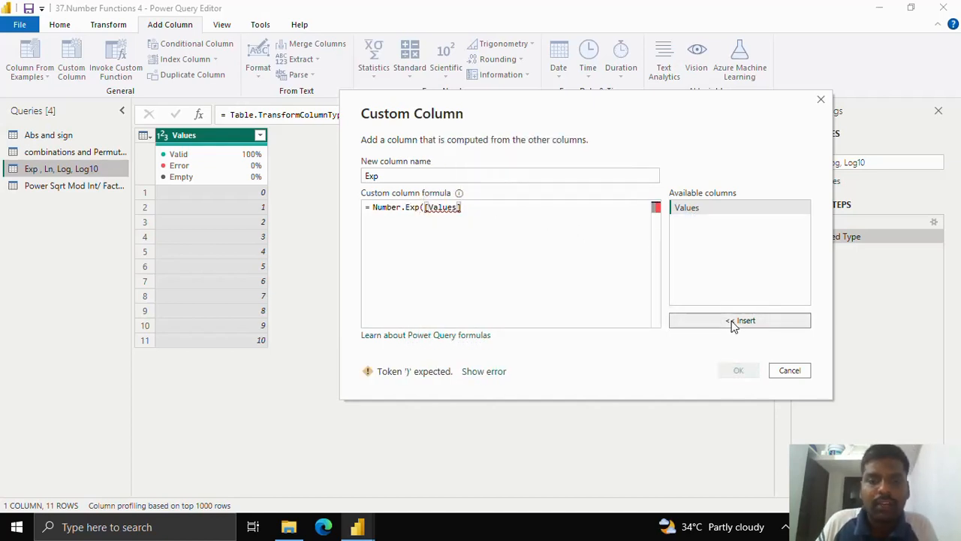
pyautogui.write(')')
pyautogui.click(738, 371)
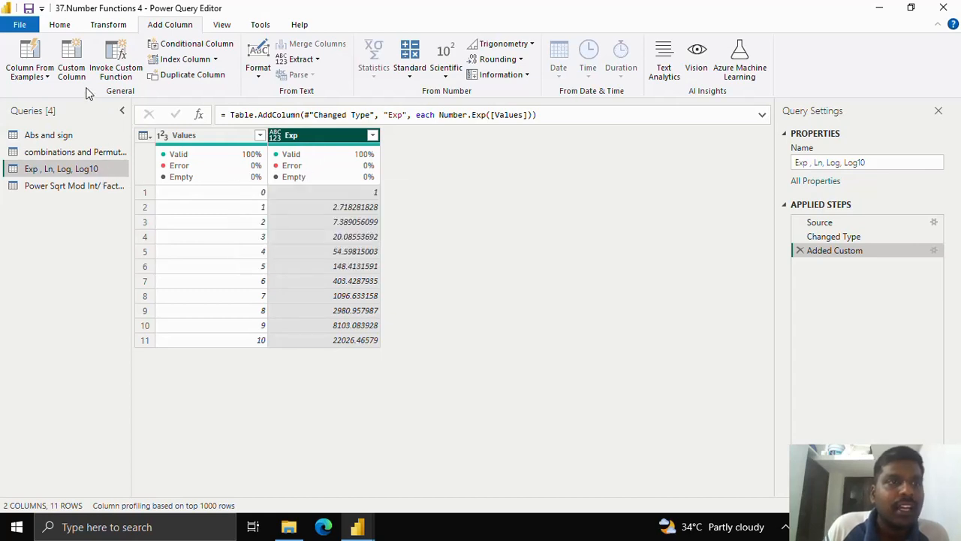
# Add a custom column named Ln with the formula Number.Ln([Values]) to the Exp , Ln, Log, Log10 query.
pyautogui.click(73, 66)
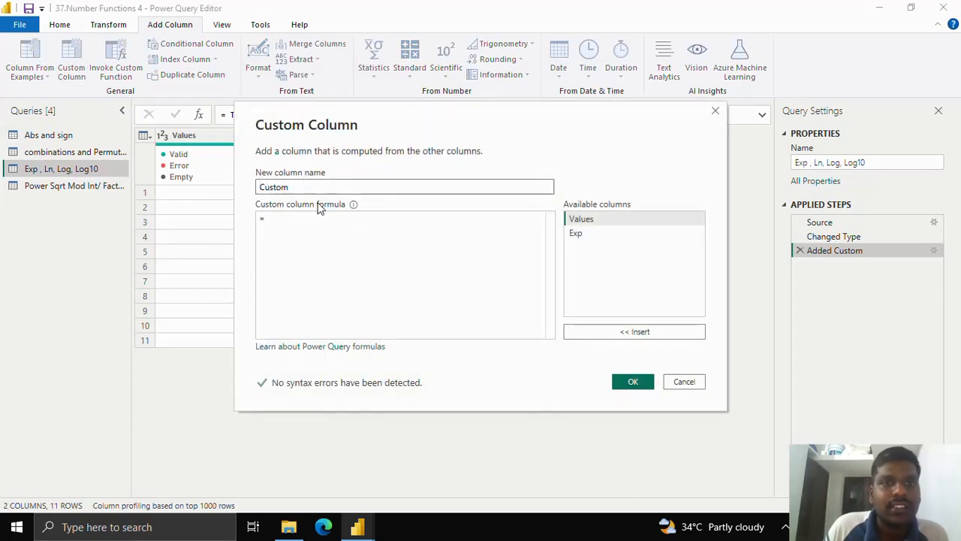
pyautogui.moveTo(300, 187); pyautogui.dragTo(237, 189)
pyautogui.write('Ln')
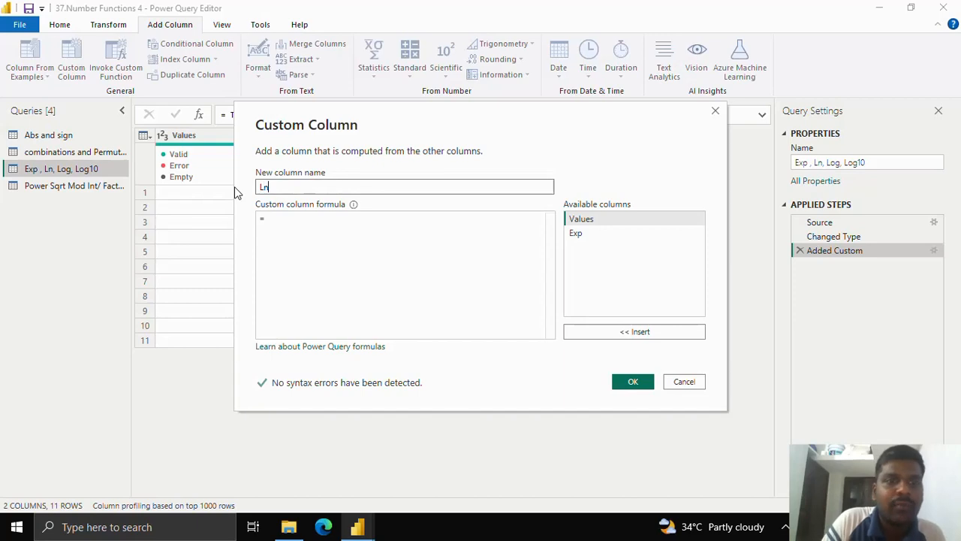
pyautogui.press('Tab')
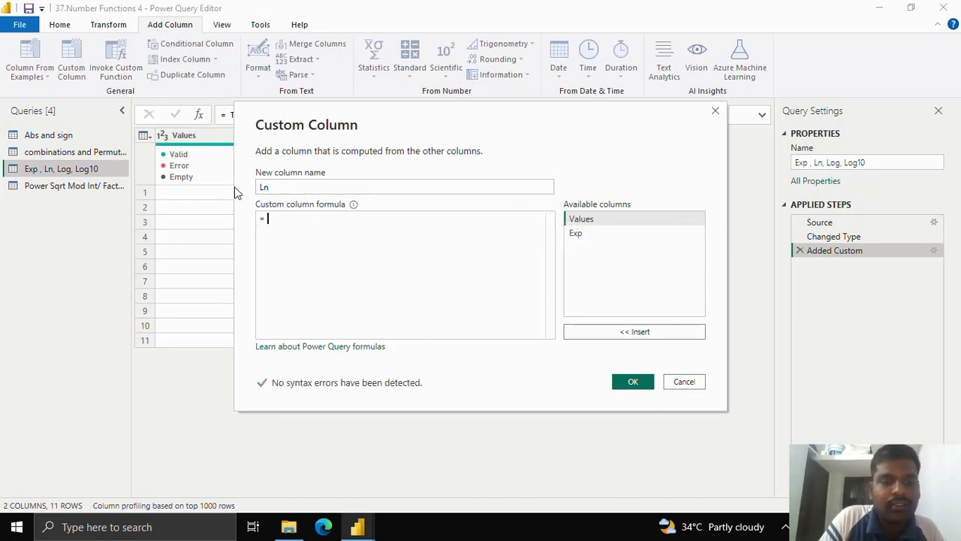
pyautogui.write('Number.L')
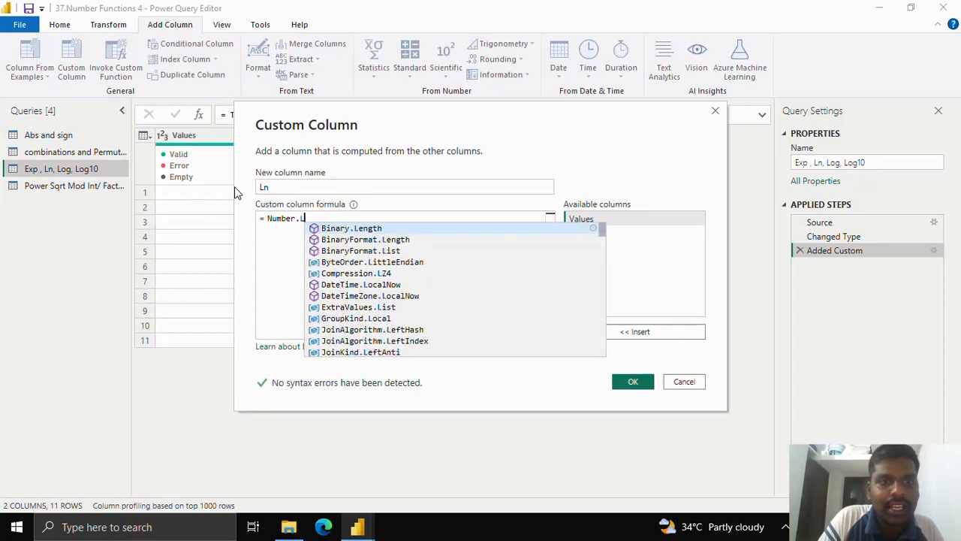
pyautogui.write('n(')
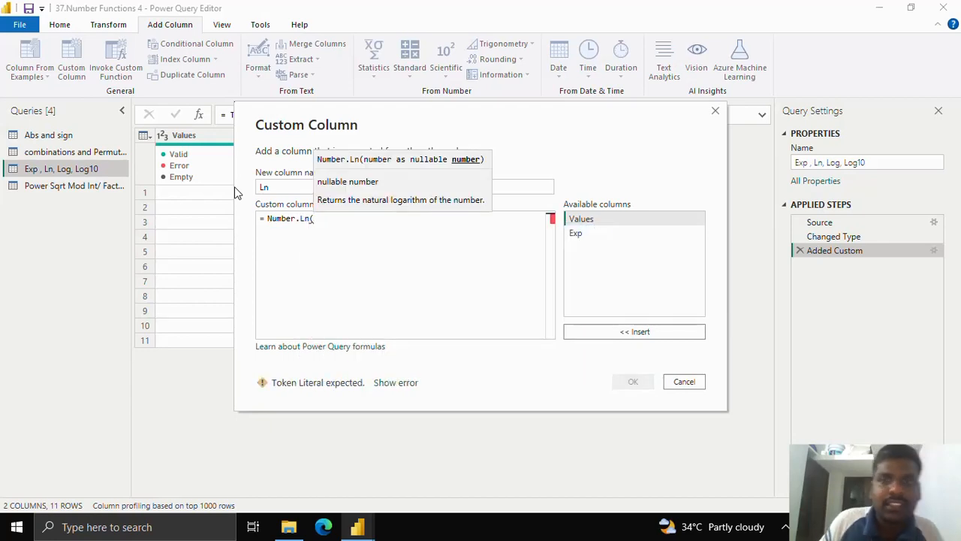
pyautogui.click(622, 338)
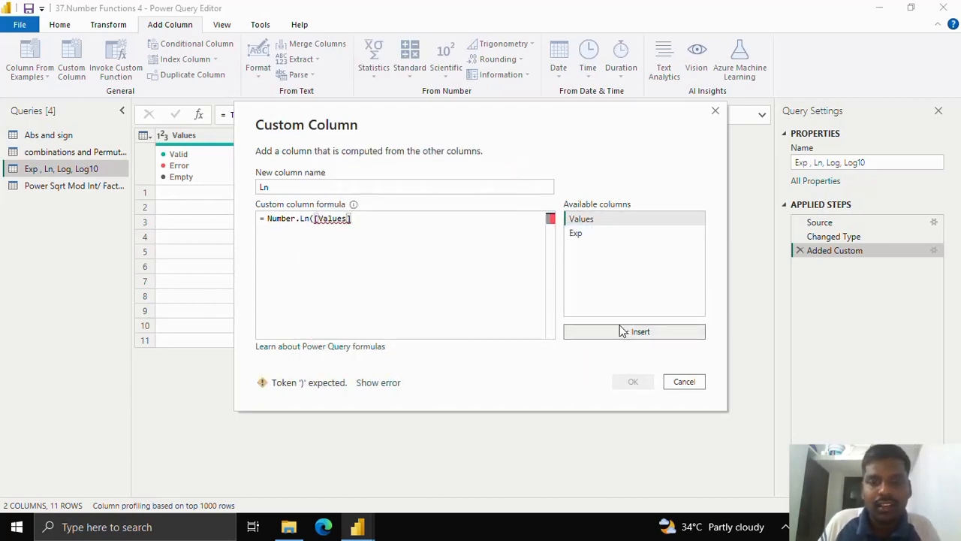
pyautogui.write(')')
pyautogui.click(631, 383)
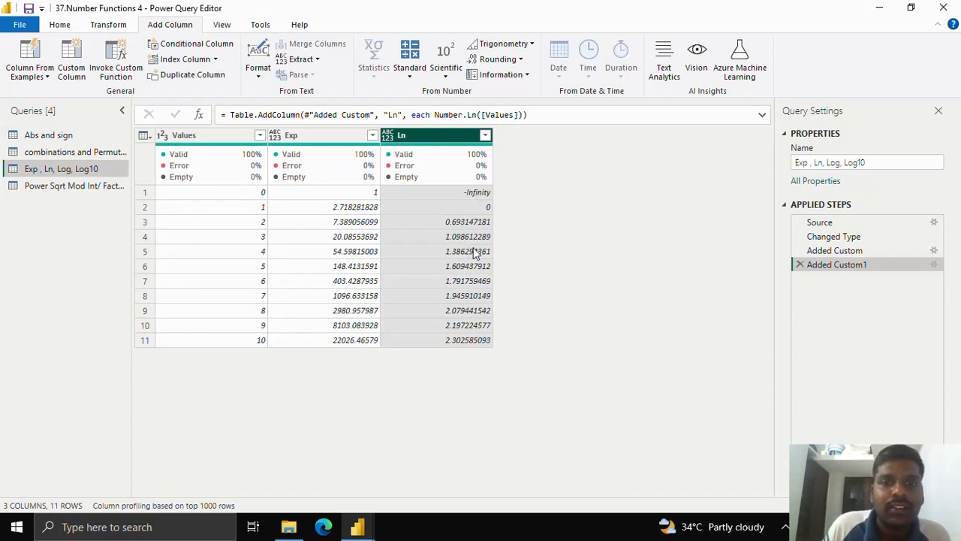
# Add a custom column named Log with the formula Number.Log([Values]), using the default base.
pyautogui.click(73, 60)
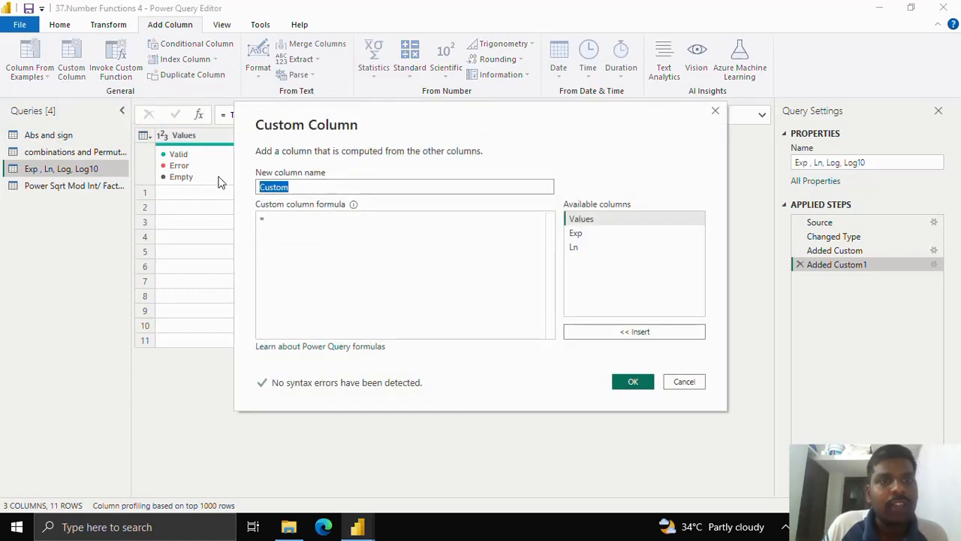
pyautogui.write('Log')
pyautogui.press('Tab')
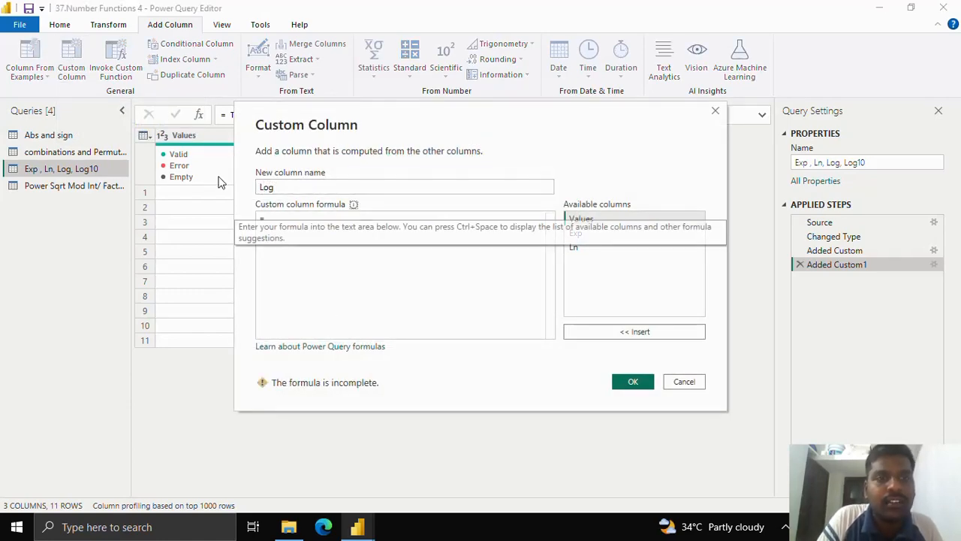
pyautogui.write('Number')
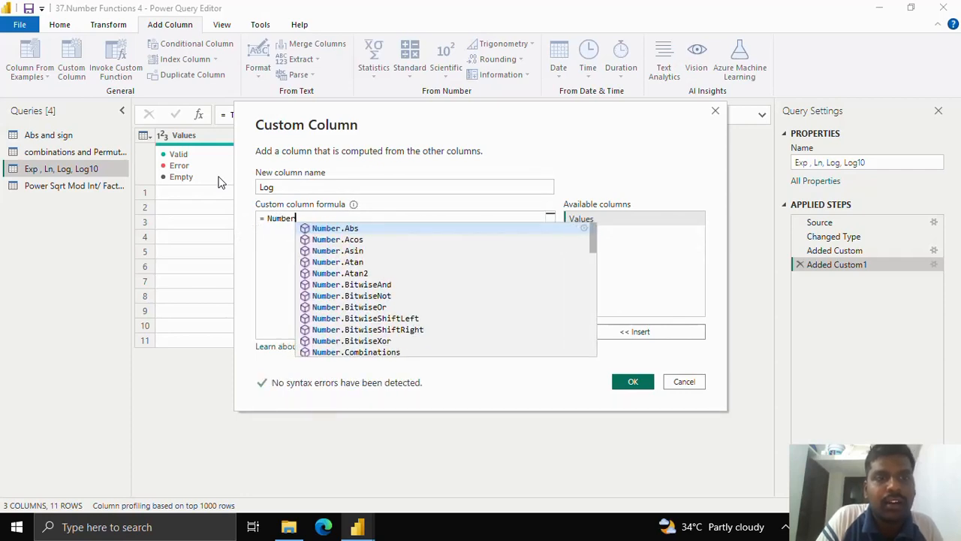
pyautogui.write('.Log(')
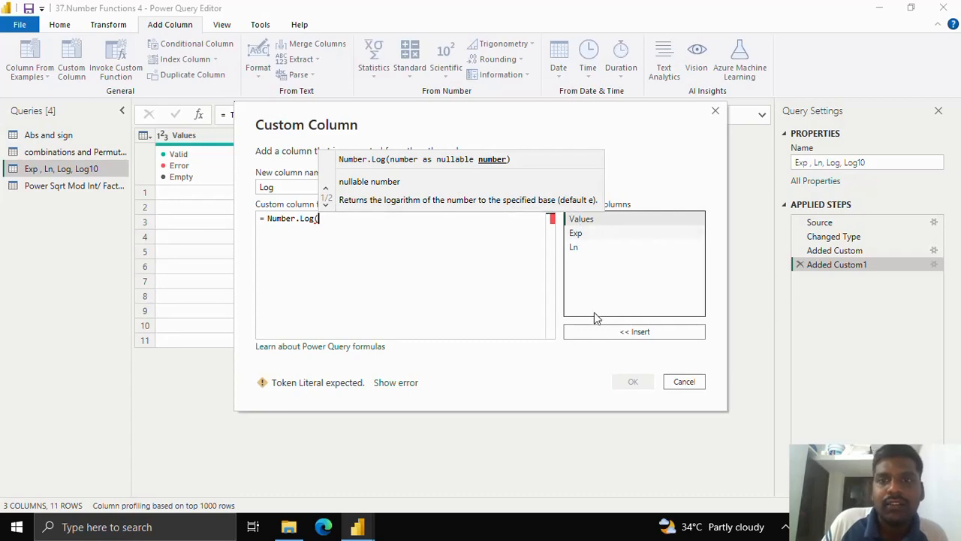
pyautogui.click(600, 332)
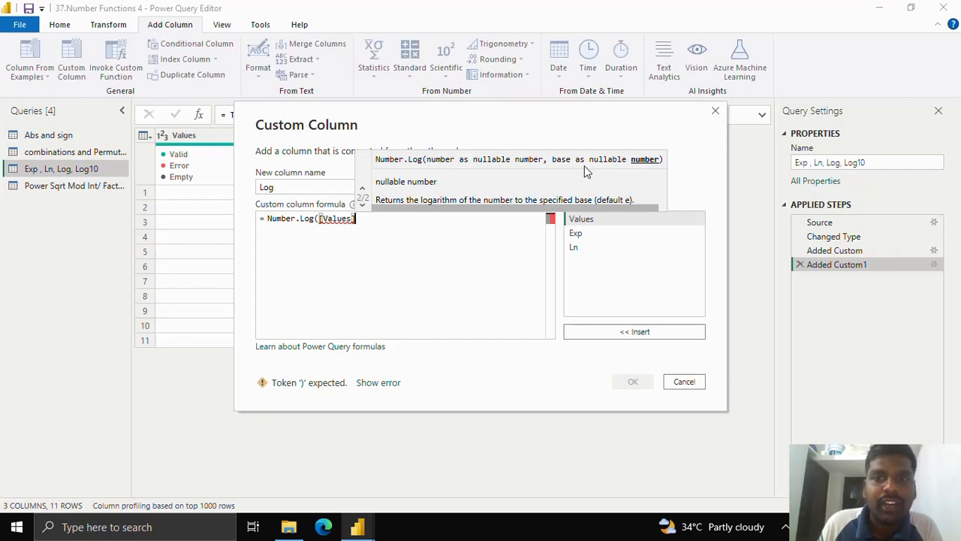
pyautogui.write(')')
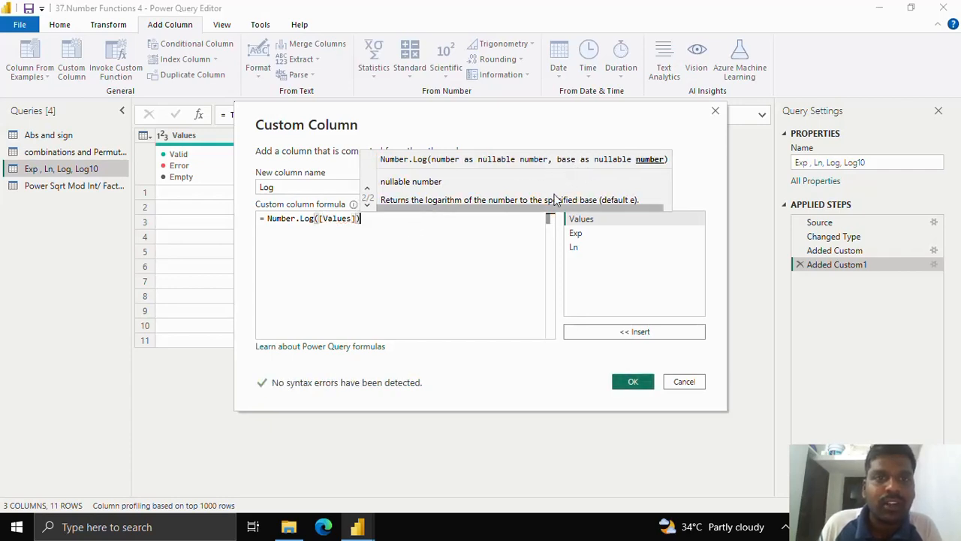
pyautogui.click(631, 384)
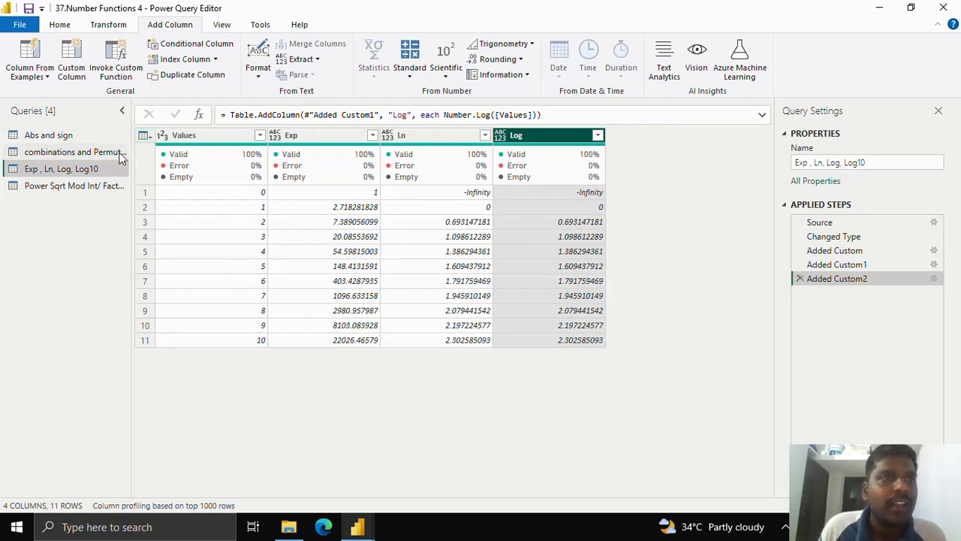
# Add a custom column named Log 10 with the formula Number.Log10([Values]) to the Exp , Ln, Log, Log10 query.
pyautogui.click(72, 69)
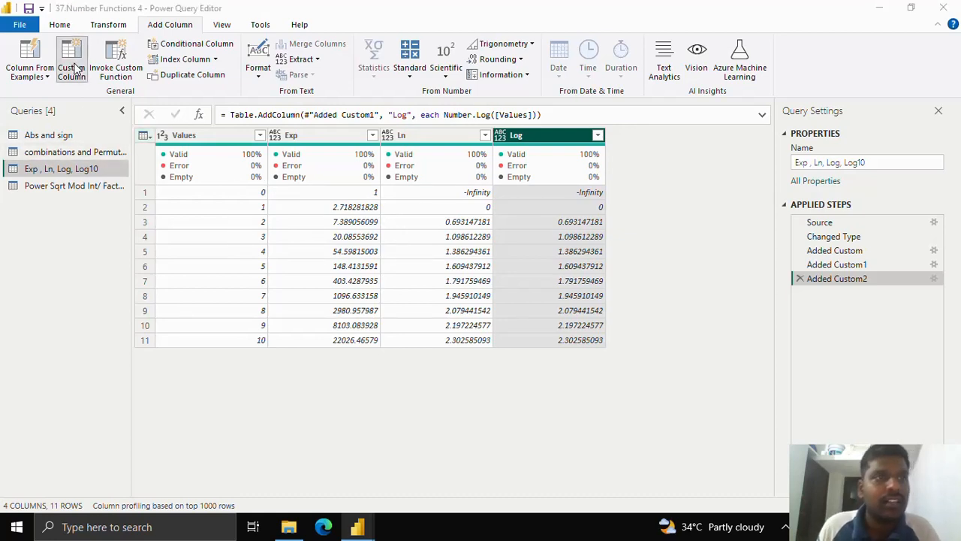
pyautogui.moveTo(298, 194); pyautogui.dragTo(243, 188)
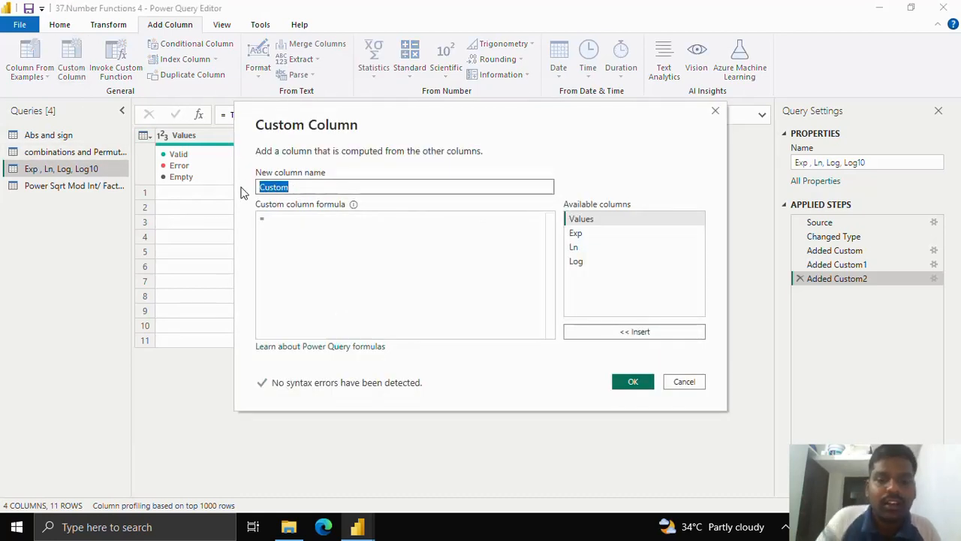
pyautogui.write('Lo')
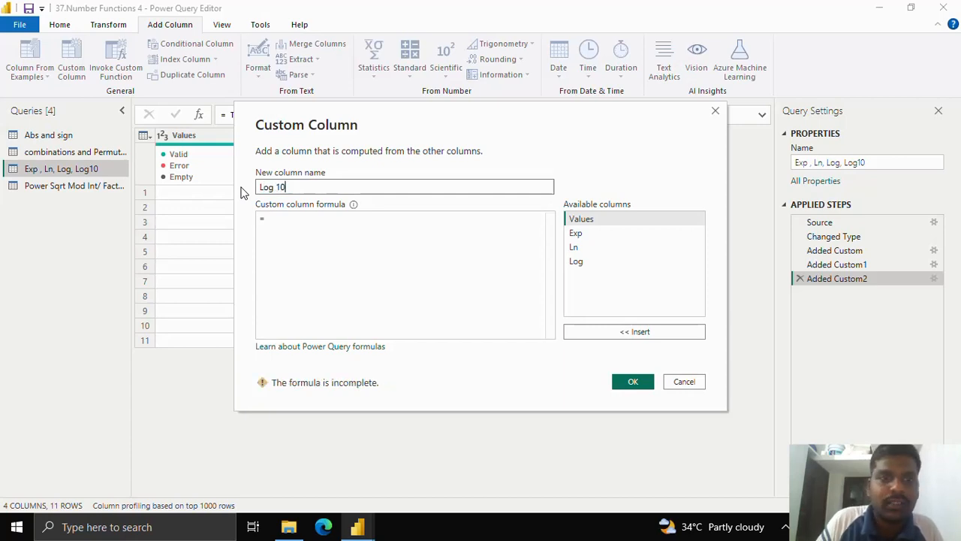
pyautogui.write('g 10')
pyautogui.press('Tab')
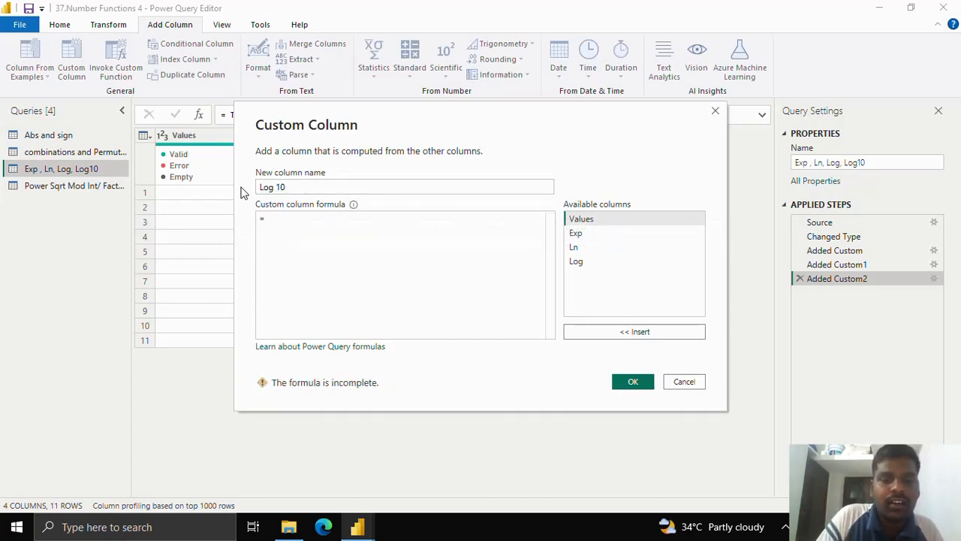
pyautogui.write('Number.Log')
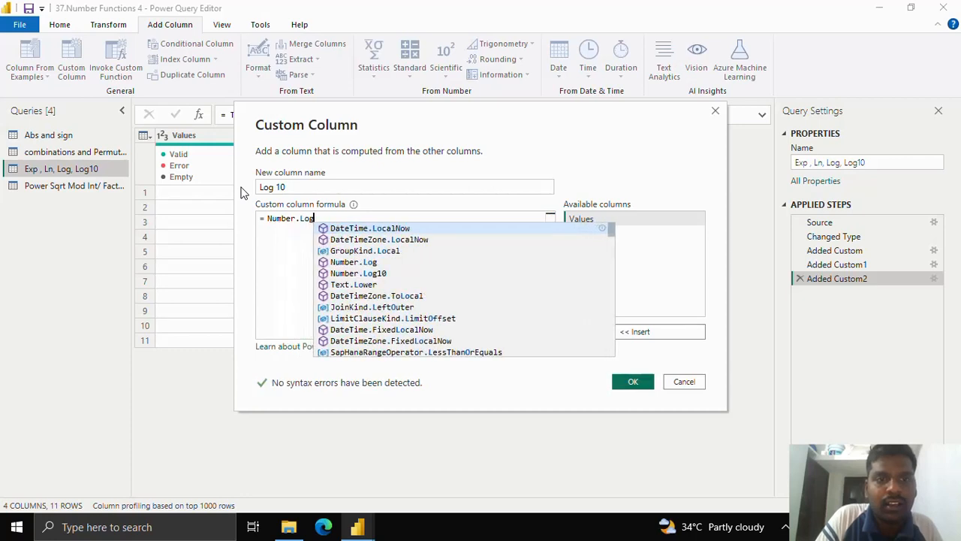
pyautogui.write('10')
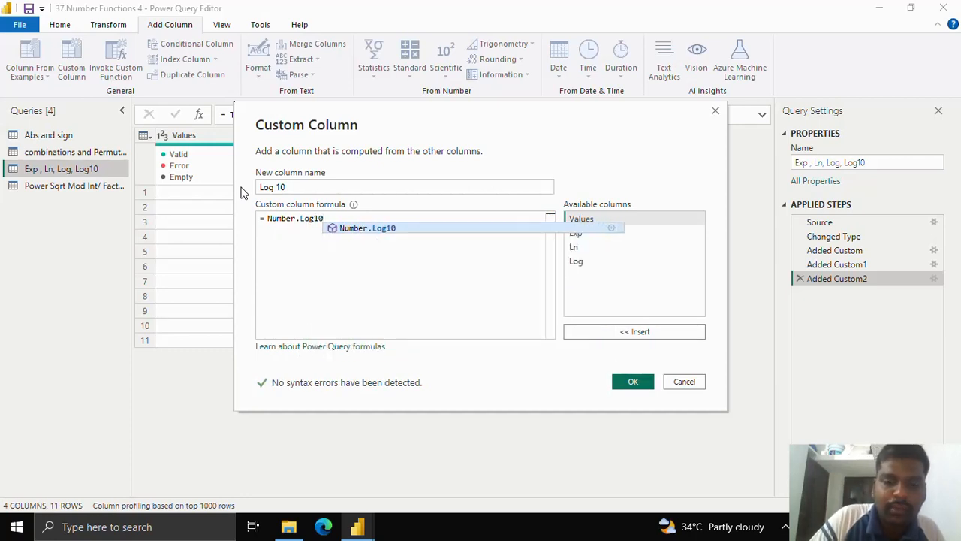
pyautogui.write('(')
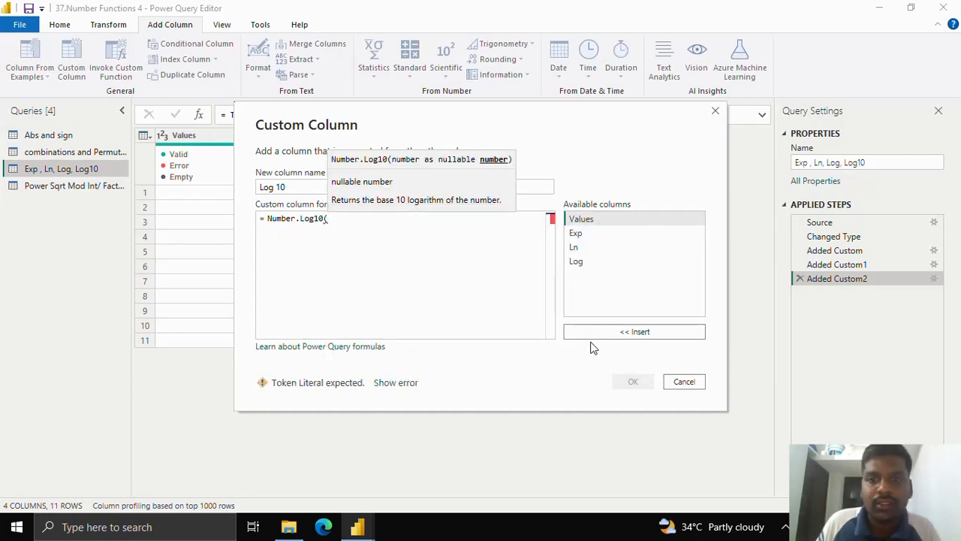
pyautogui.click(592, 337)
pyautogui.write(')')
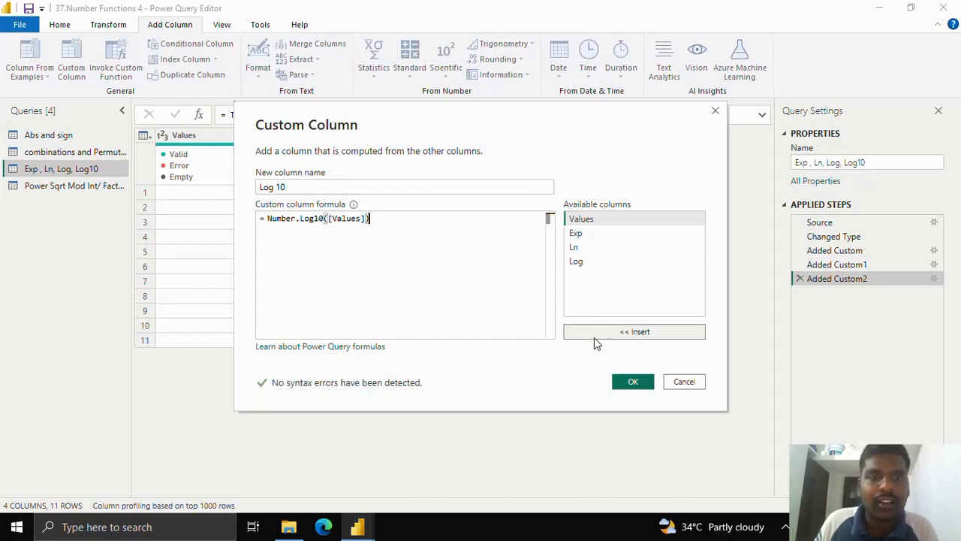
pyautogui.click(633, 381)
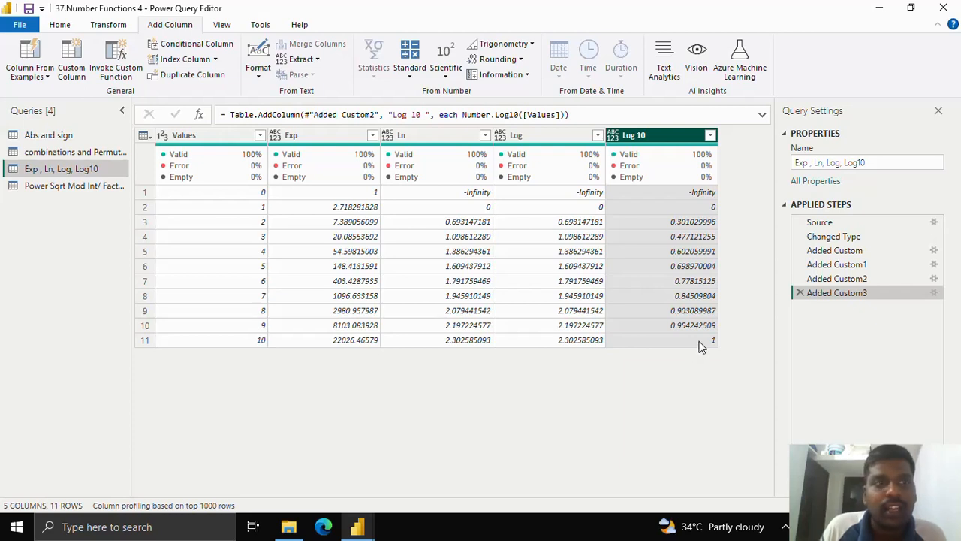
# In the Power Sqrt Mod Int/ Factorial query, add a custom column named Power 4 with the formula Number.Power([Values],4).
pyautogui.click(117, 190)
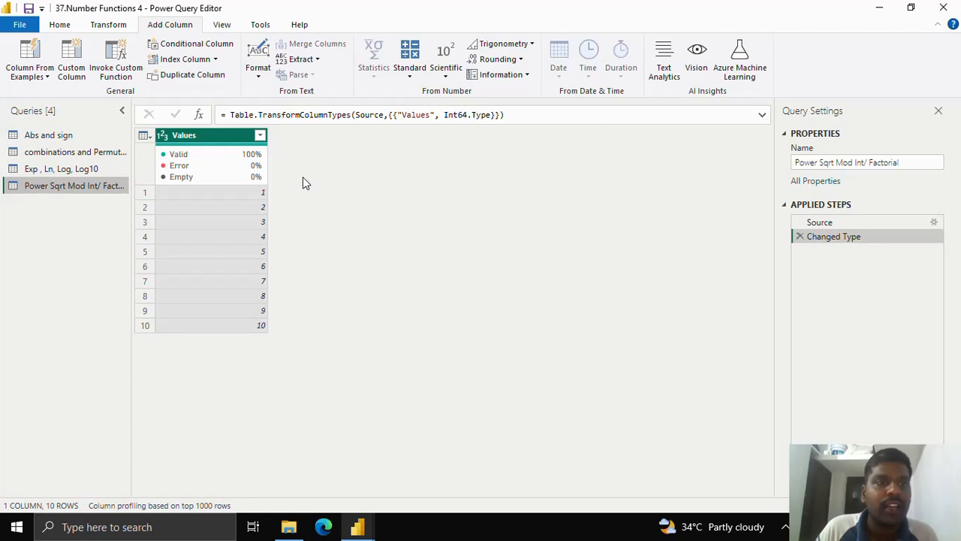
pyautogui.click(75, 68)
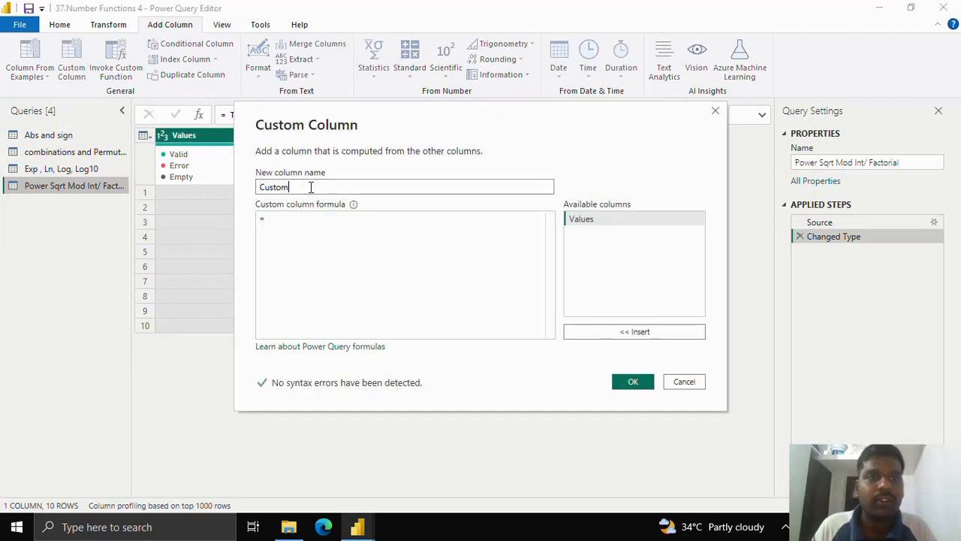
pyautogui.moveTo(311, 187); pyautogui.dragTo(252, 190)
pyautogui.write('Power 4')
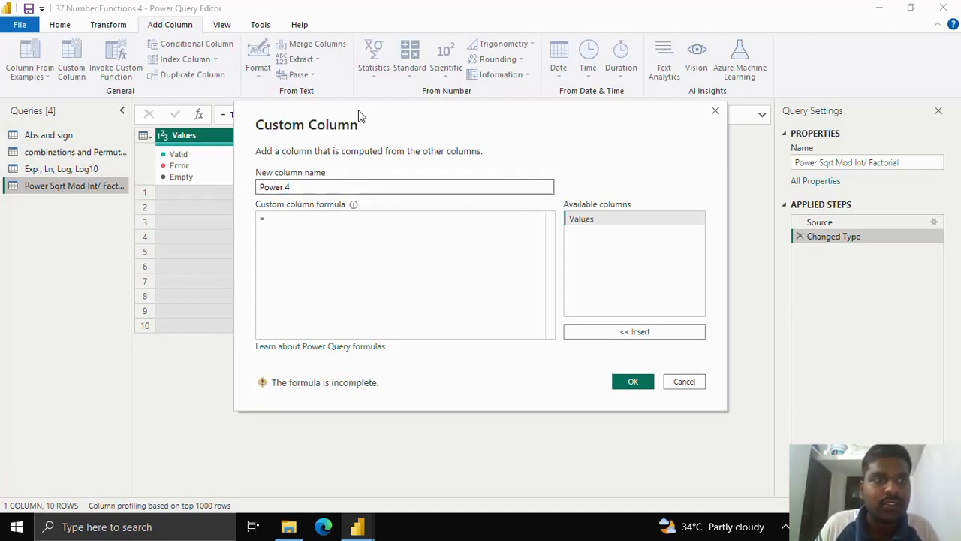
pyautogui.moveTo(359, 110); pyautogui.dragTo(383, 110)
pyautogui.click(332, 219)
pyautogui.write('N')
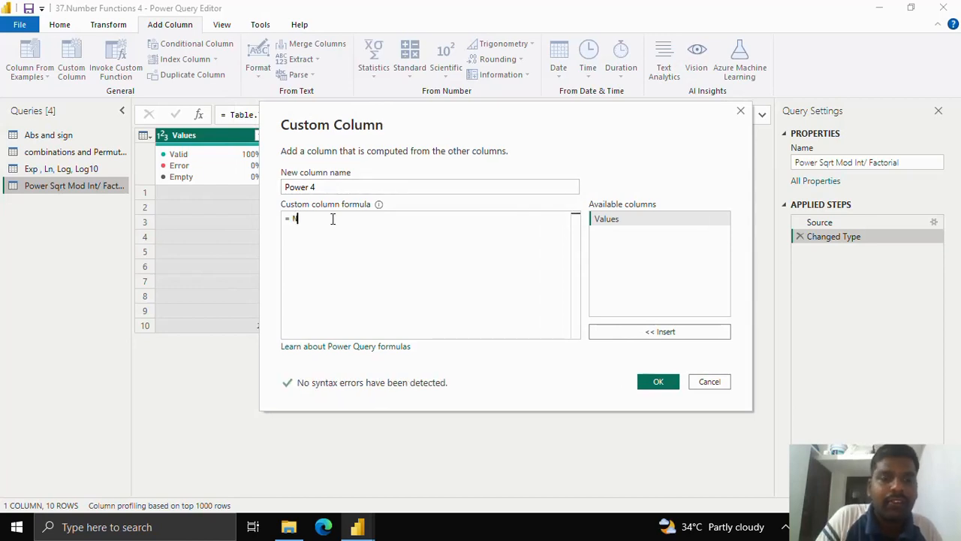
pyautogui.write('umber.Power(')
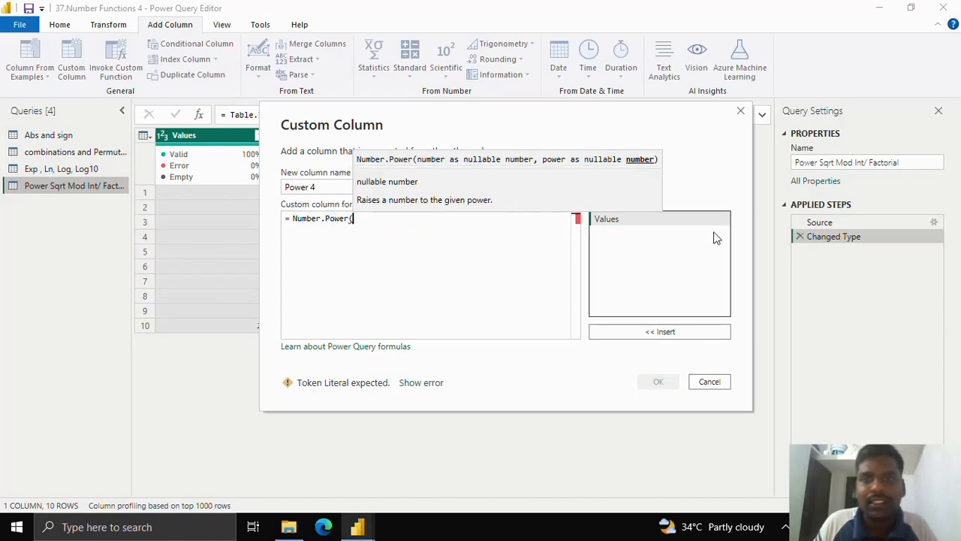
pyautogui.click(631, 336)
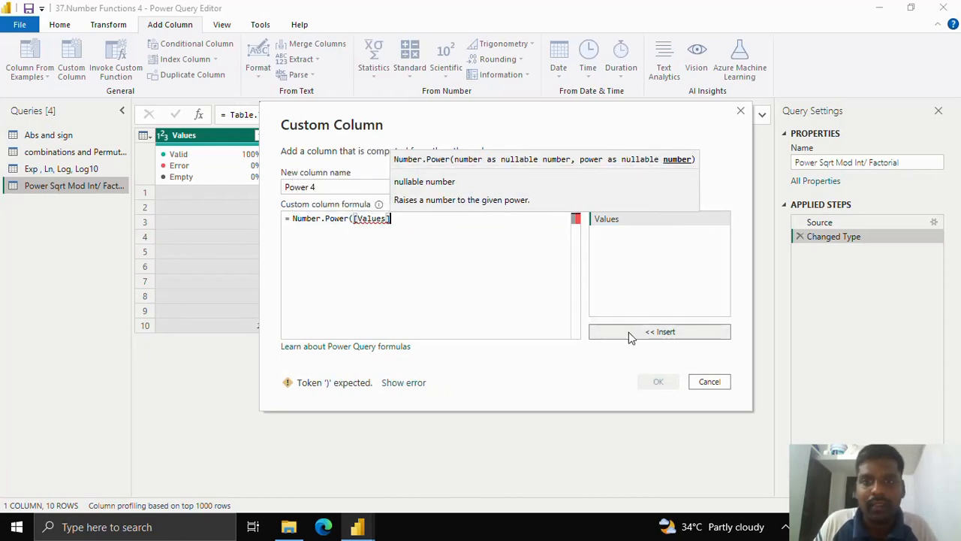
pyautogui.write(',')
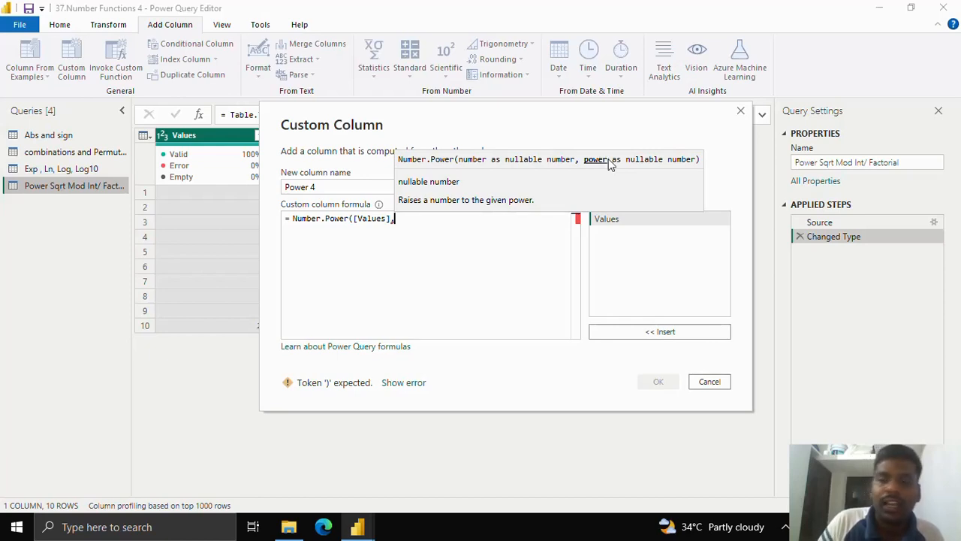
pyautogui.write('4)')
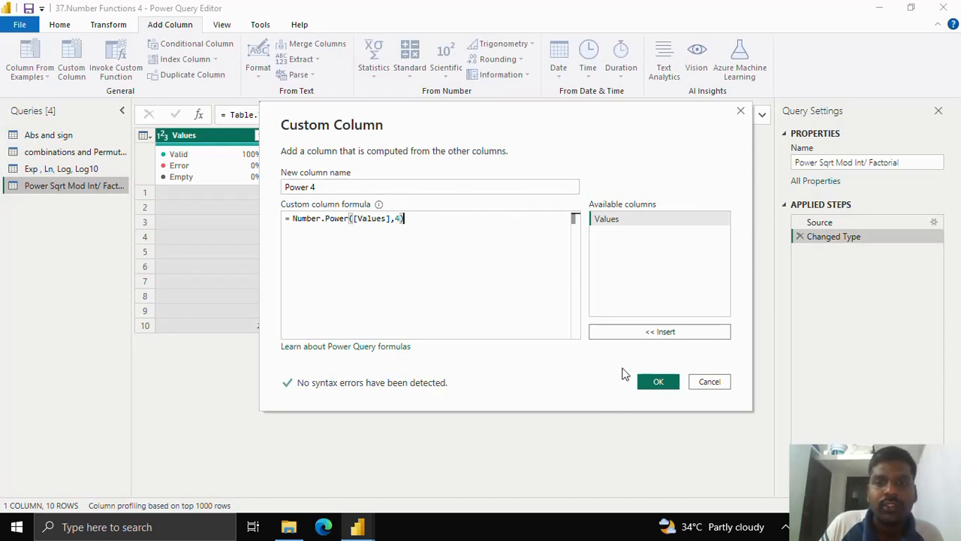
pyautogui.click(657, 382)
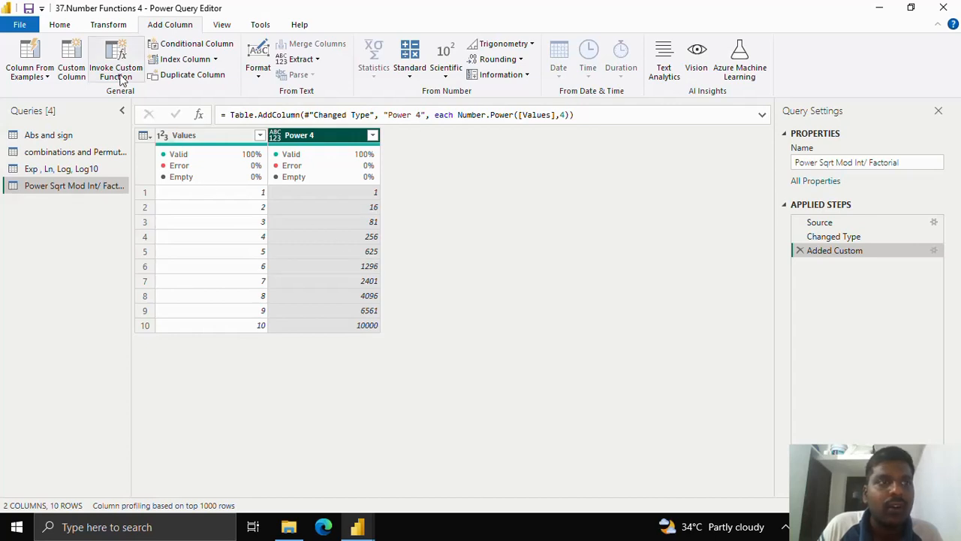
# Add a custom column named Sqrt with the formula Number.Sqrt([Values]) to the Power Sqrt Mod Int/ Factorial query.
pyautogui.click(79, 71)
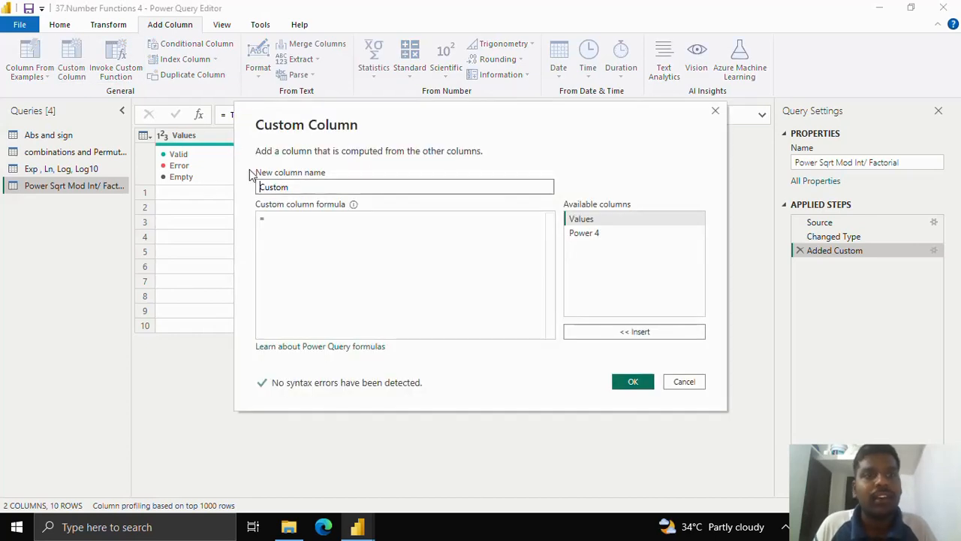
pyautogui.moveTo(308, 188); pyautogui.dragTo(237, 184)
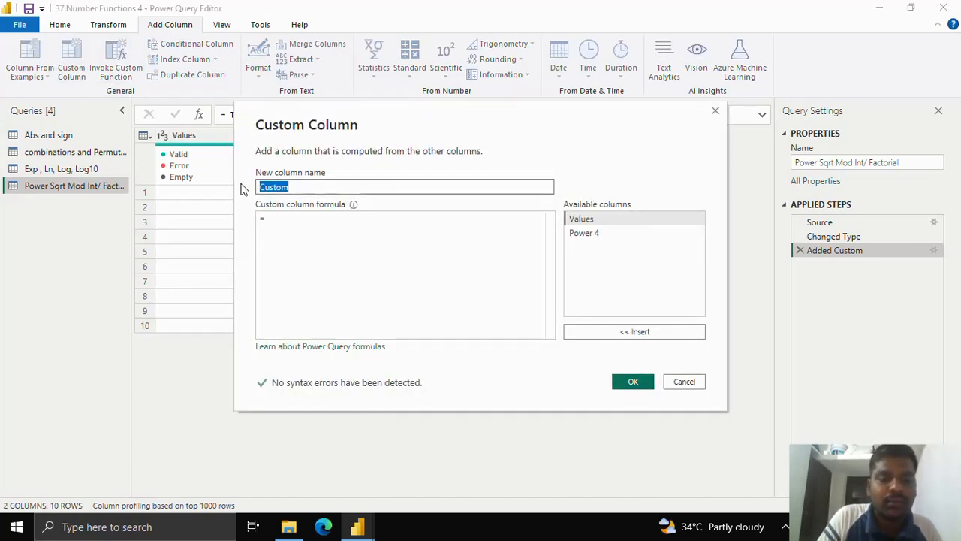
pyautogui.write('Sqrt')
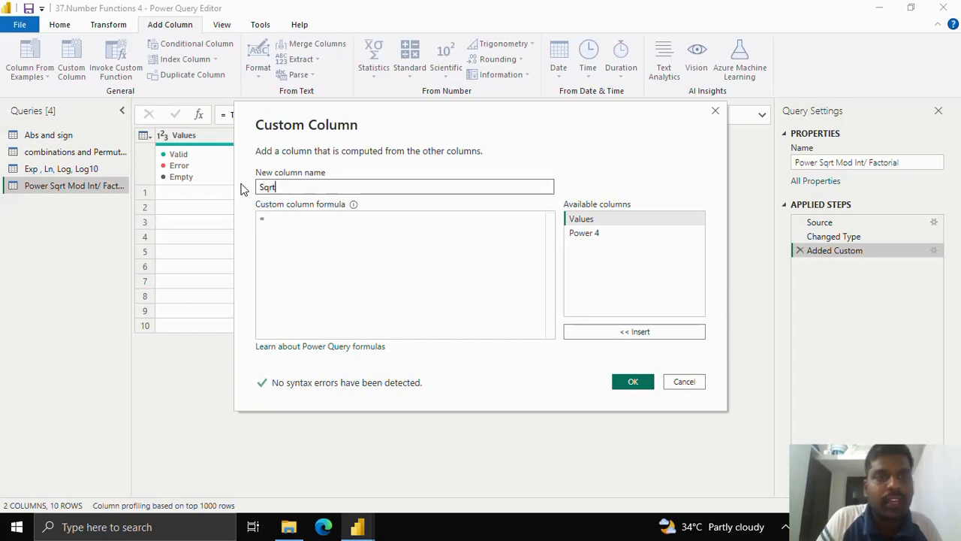
pyautogui.click(307, 214)
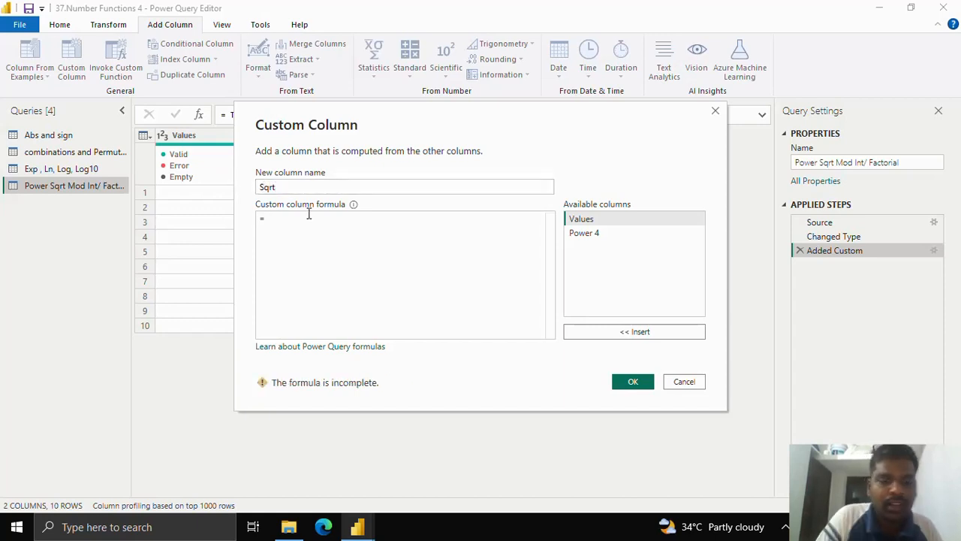
pyautogui.write('Number.S')
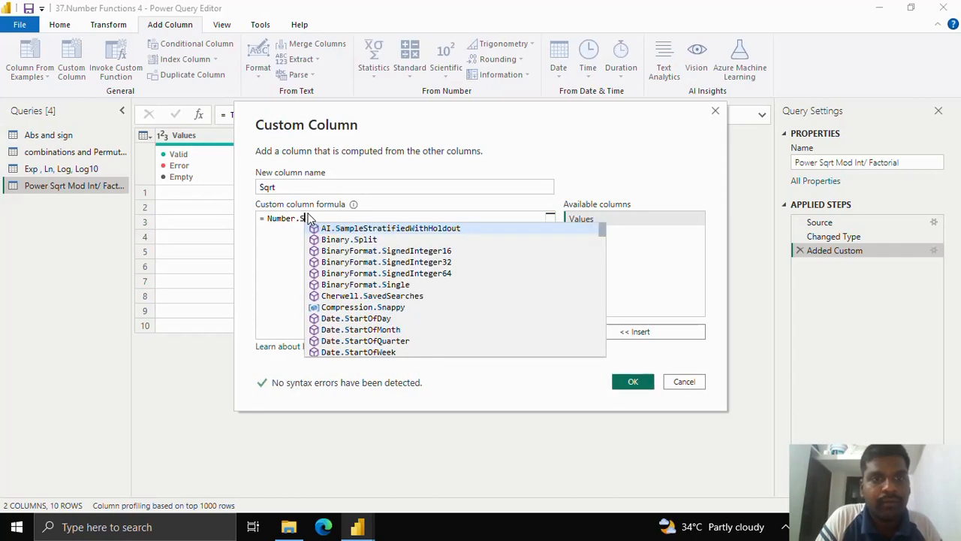
pyautogui.write('qrt(')
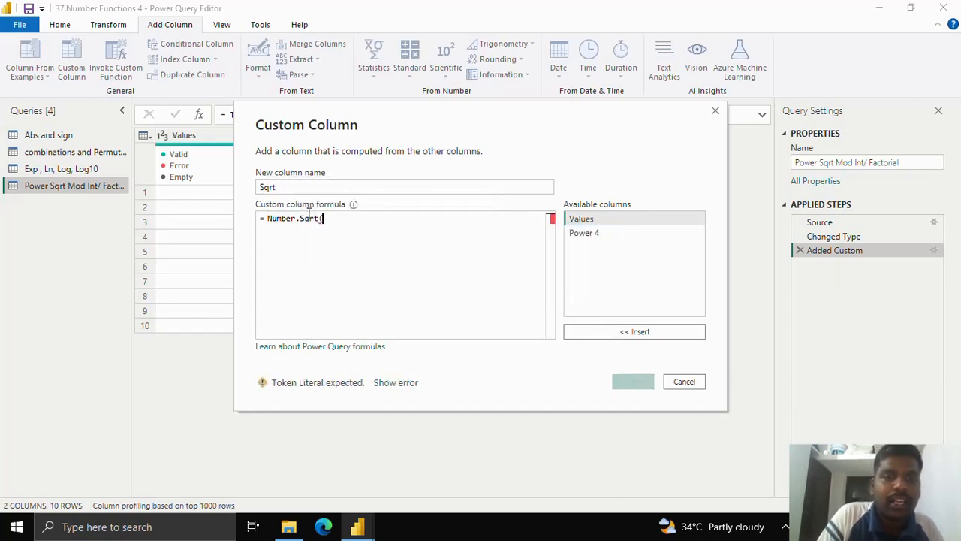
pyautogui.doubleClick(595, 219)
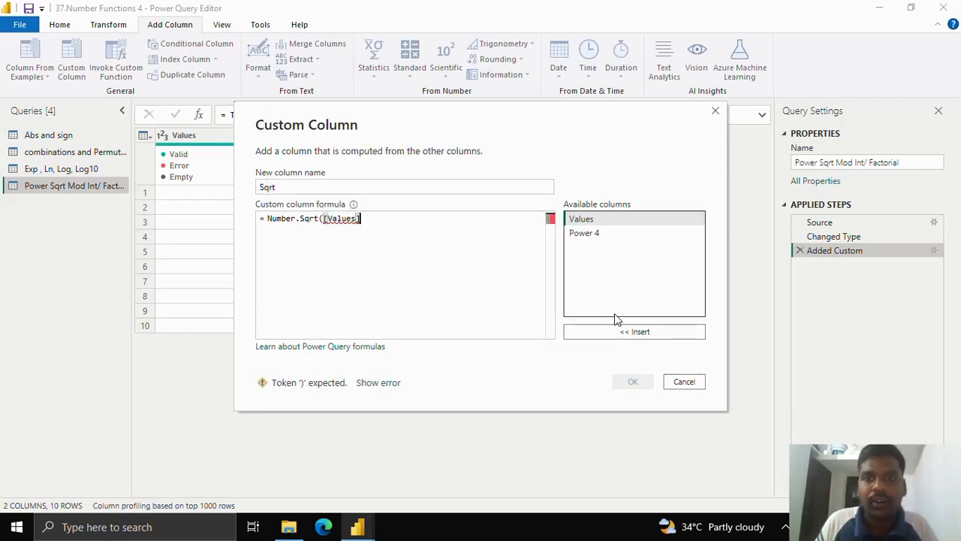
pyautogui.write(',')
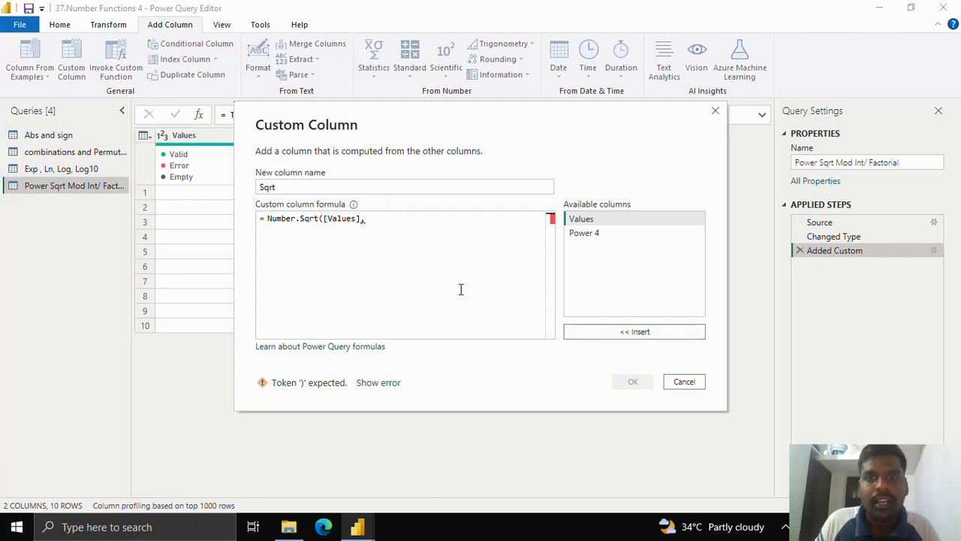
pyautogui.press('BackSpace')
pyautogui.write(')')
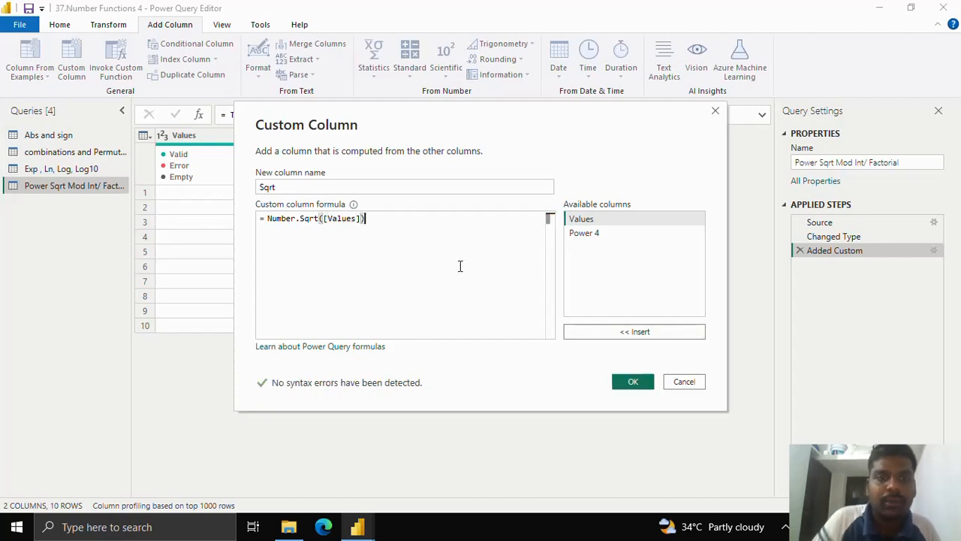
pyautogui.click(633, 382)
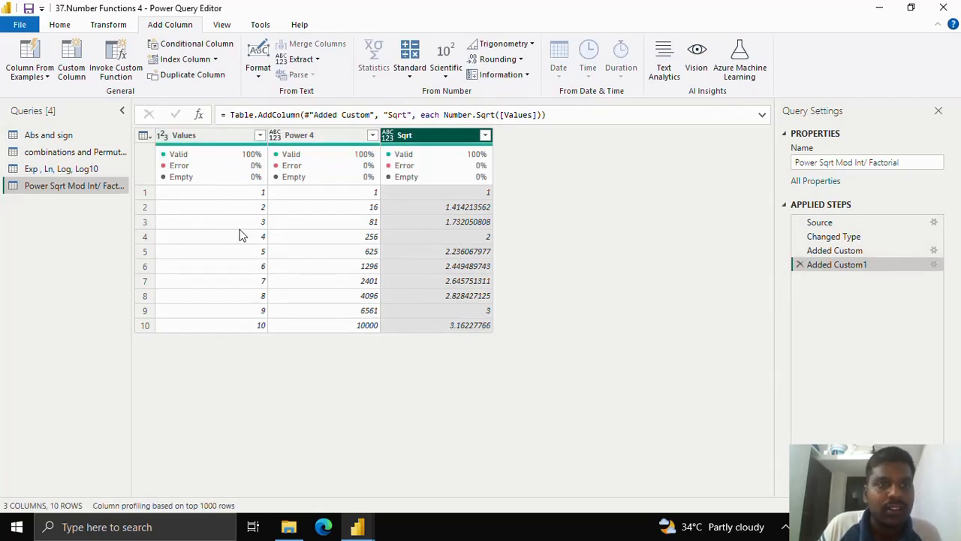
# Edit the Sqrt column's formula to Number.Sqrt([Power 4]) and compare the Power 4 and Sqrt columns.
pyautogui.click(934, 265)
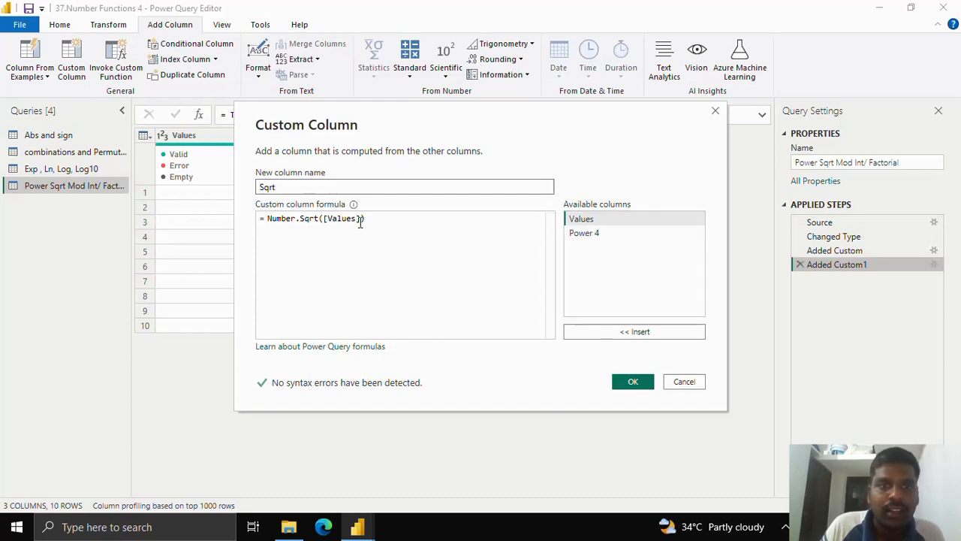
pyautogui.moveTo(361, 218); pyautogui.dragTo(327, 223)
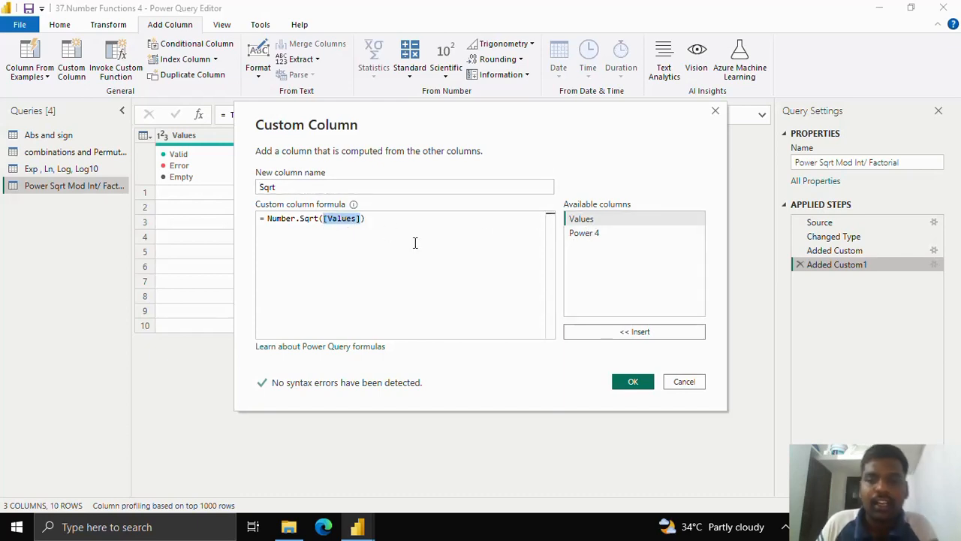
pyautogui.press('BackSpace')
pyautogui.click(593, 233)
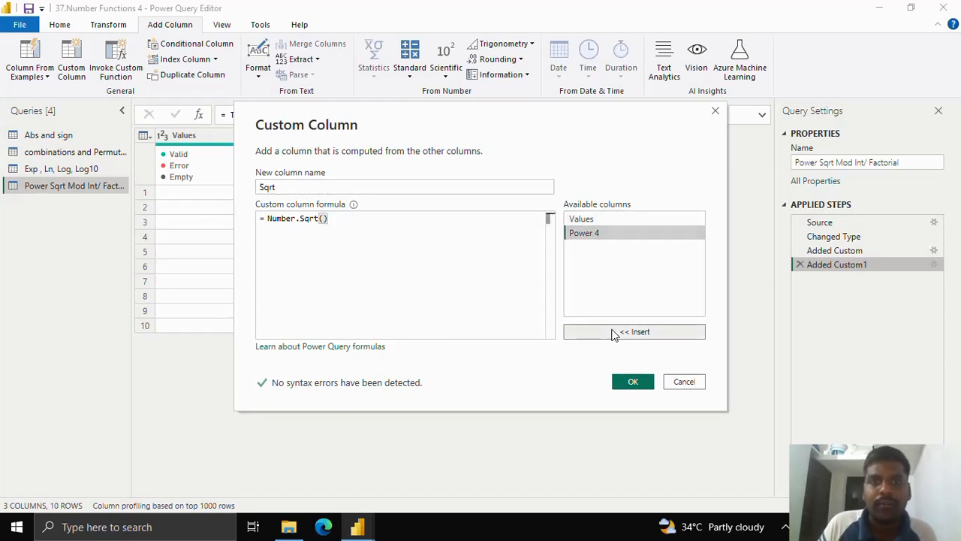
pyautogui.click(612, 333)
pyautogui.click(627, 386)
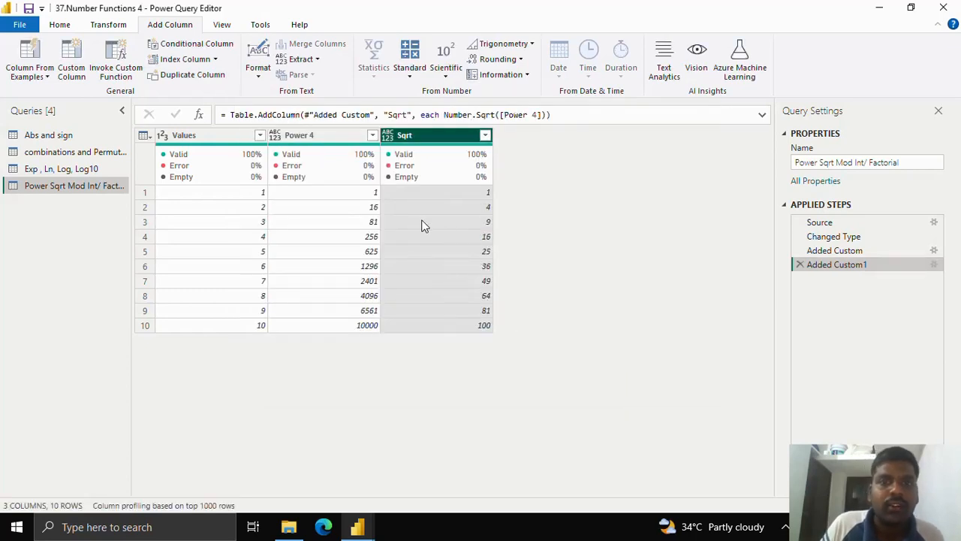
pyautogui.click(327, 135)
pyautogui.click(432, 145)
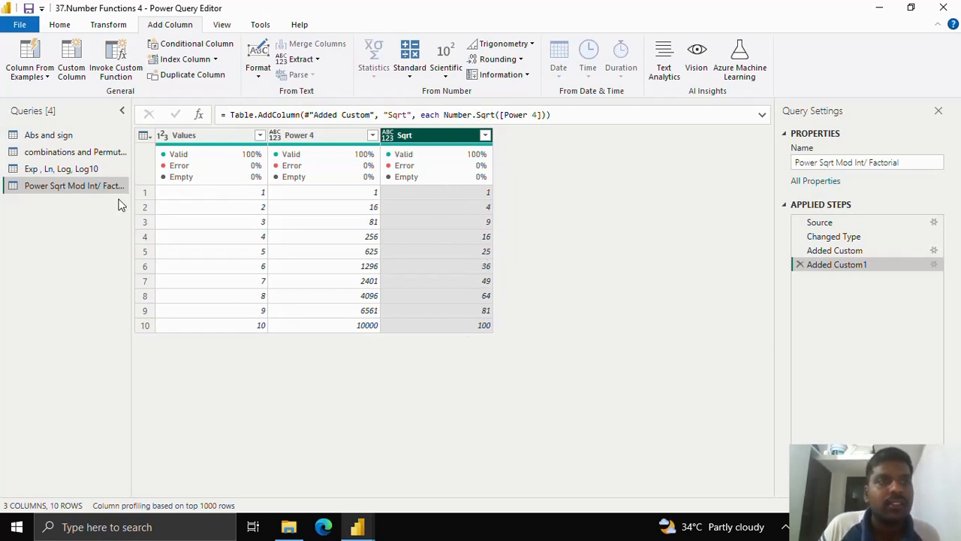
# Add a custom column named Factorial with the formula Number.Factorial([Values]) to the Power Sqrt Mod Int/ Factorial query.
pyautogui.click(233, 137)
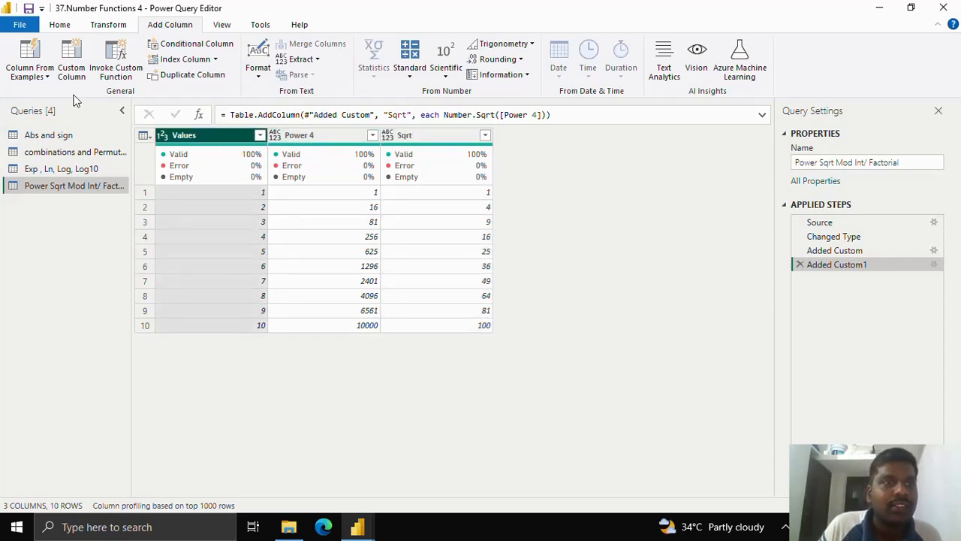
pyautogui.click(72, 66)
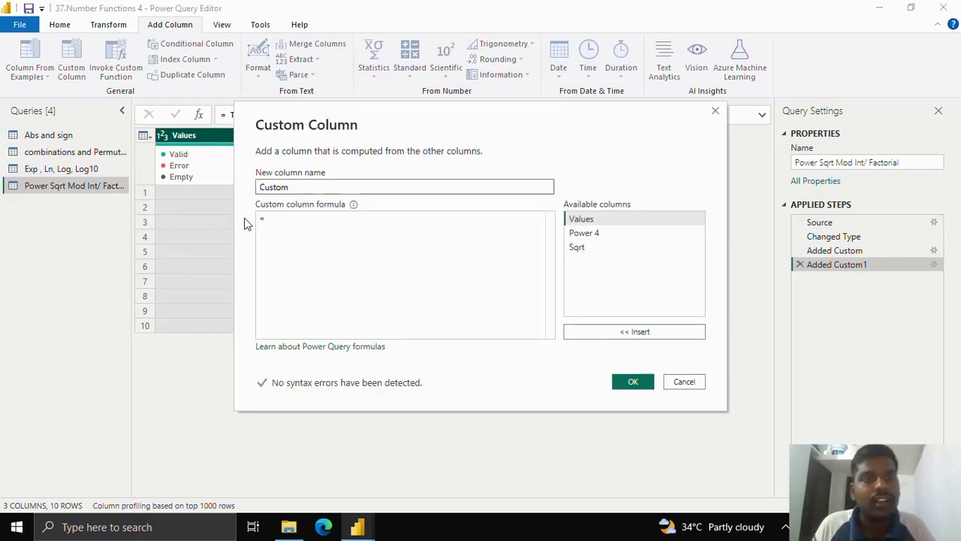
pyautogui.click(280, 219)
pyautogui.write('Numb')
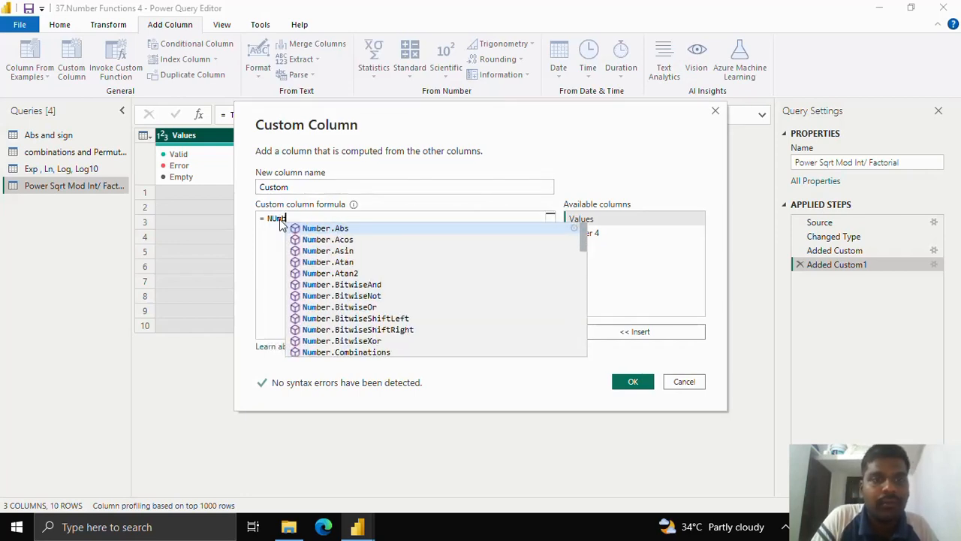
pyautogui.press('BackSpace')
pyautogui.press('BackSpace')
pyautogui.press('BackSpace')
pyautogui.write('umber')
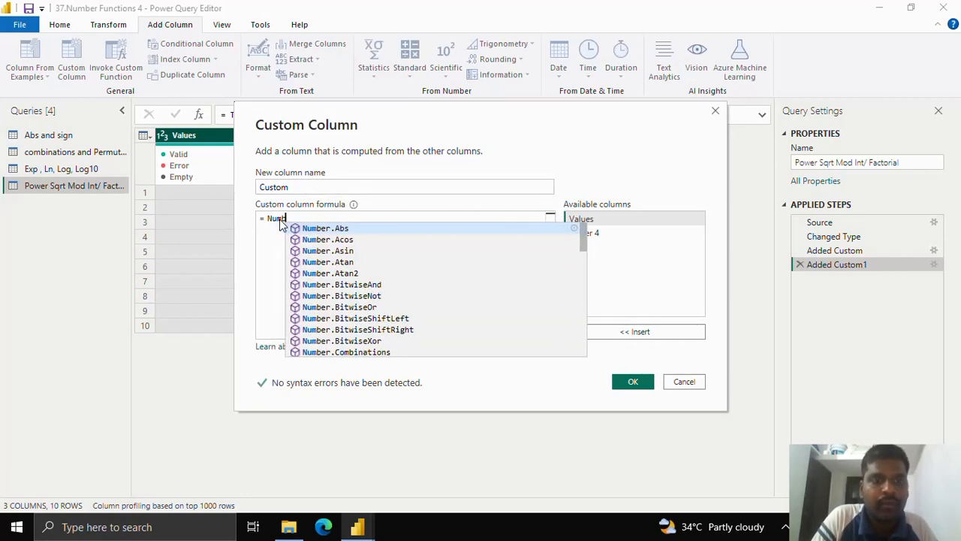
pyautogui.write('.Factori')
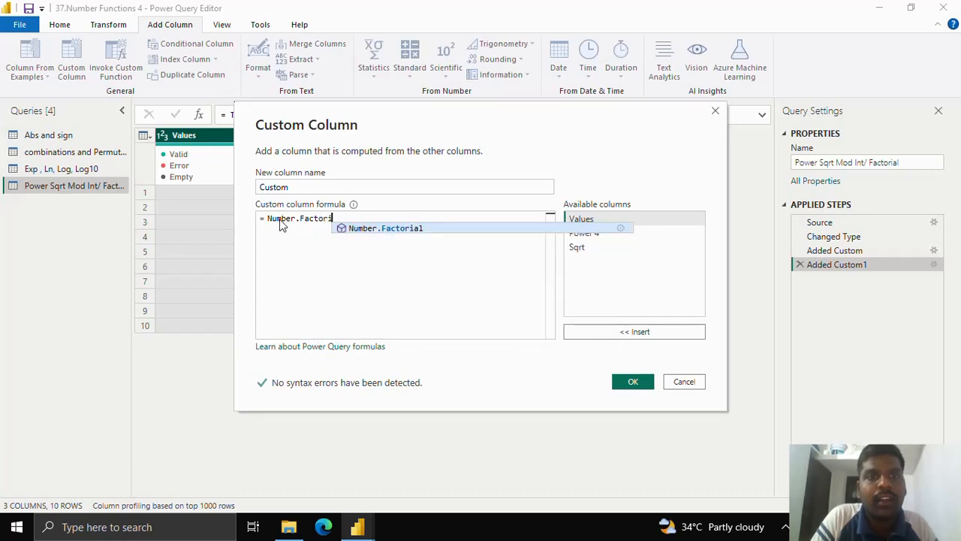
pyautogui.write('al(')
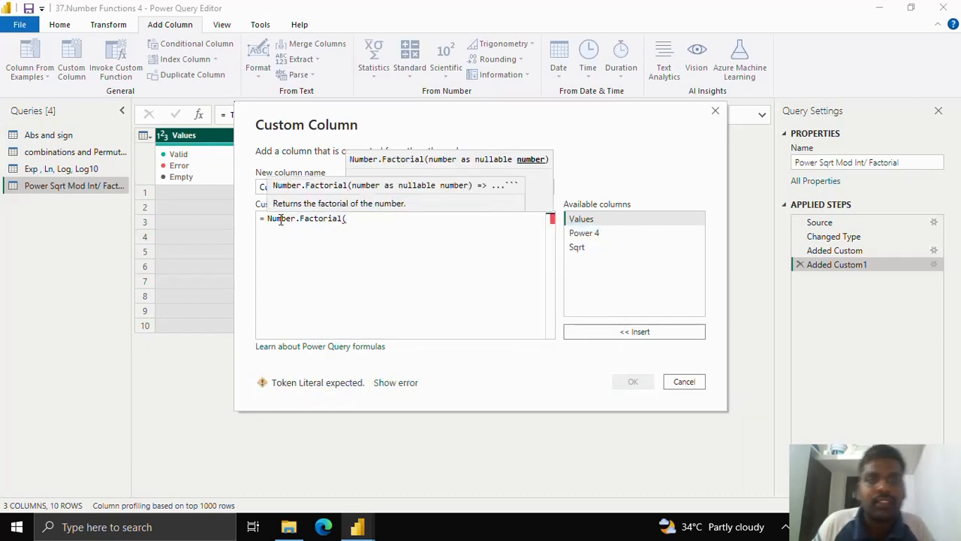
pyautogui.click(601, 224)
pyautogui.click(615, 331)
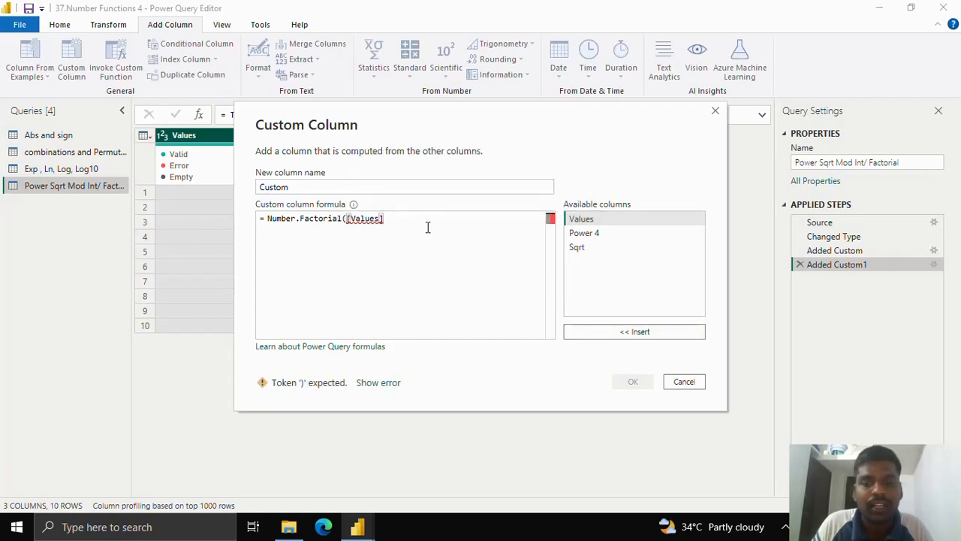
pyautogui.write(')')
pyautogui.doubleClick(304, 187)
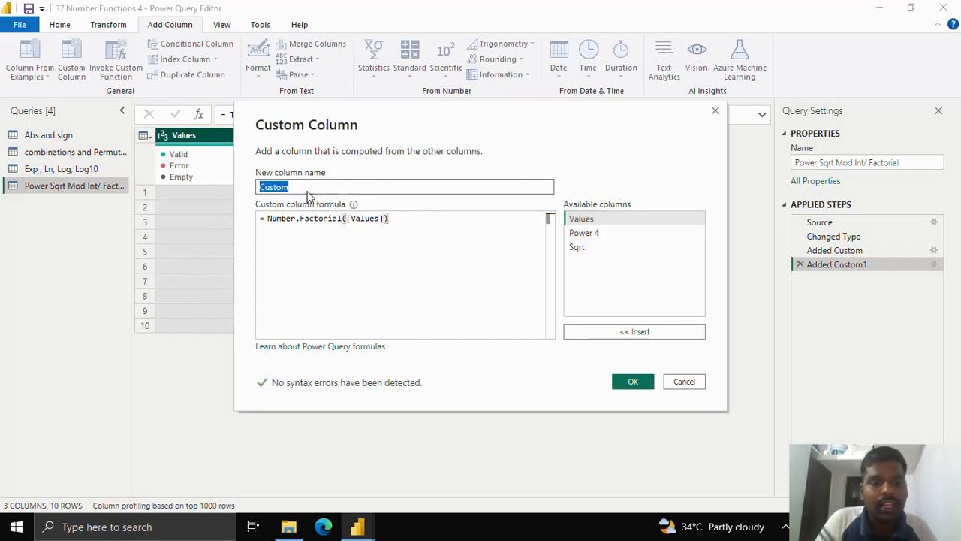
pyautogui.write('Factorial')
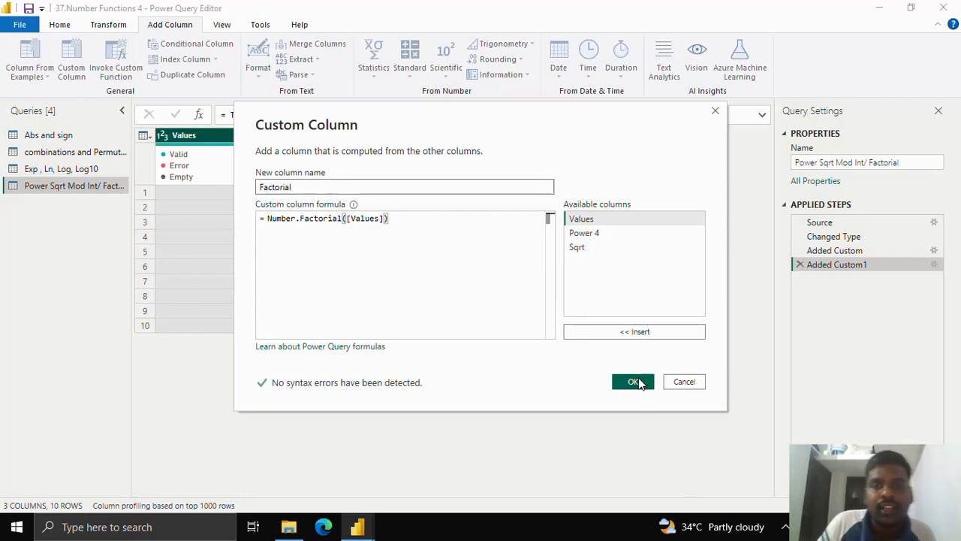
pyautogui.click(629, 385)
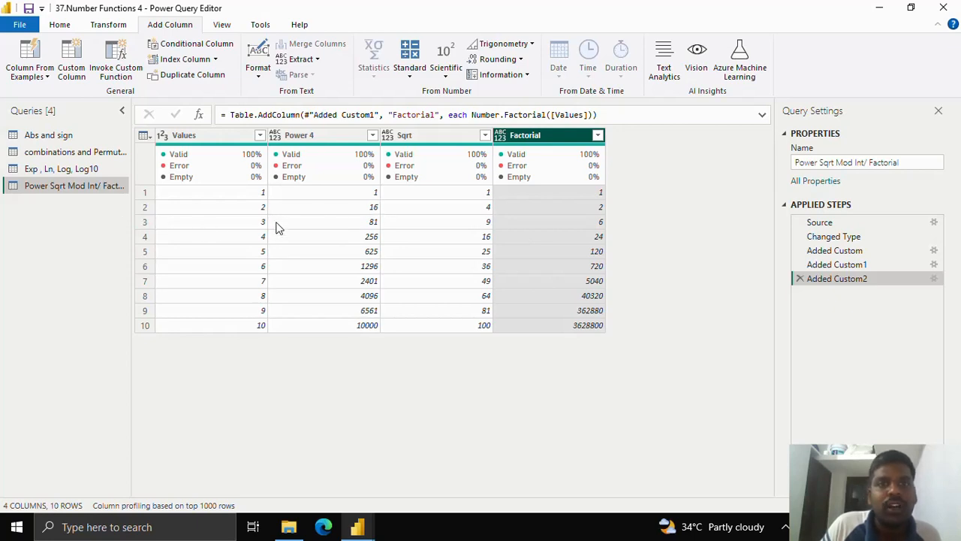
# Add a custom column named Mod with the formula Number.Mod([Values],2) to the Power Sqrt Mod Int/ Factorial query.
pyautogui.click(82, 74)
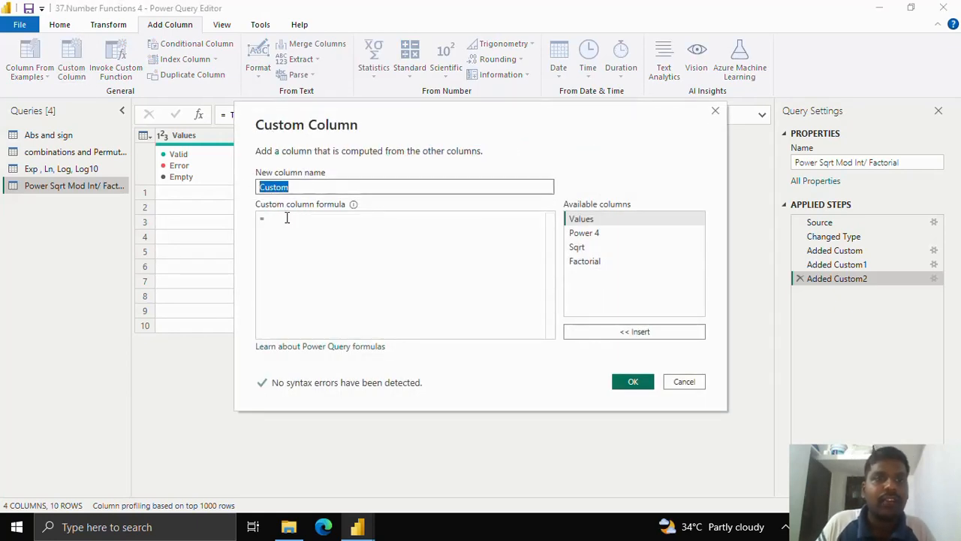
pyautogui.write('Mod')
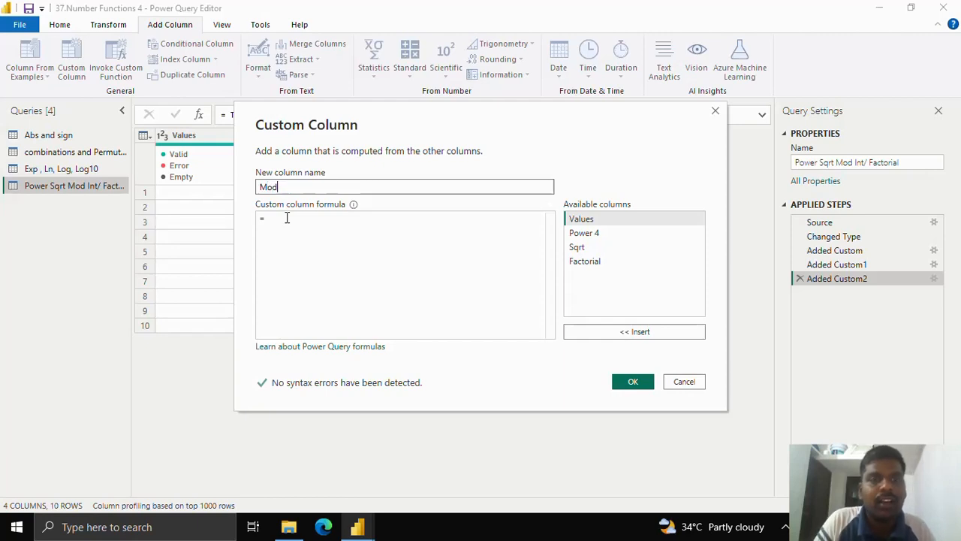
pyautogui.click(286, 218)
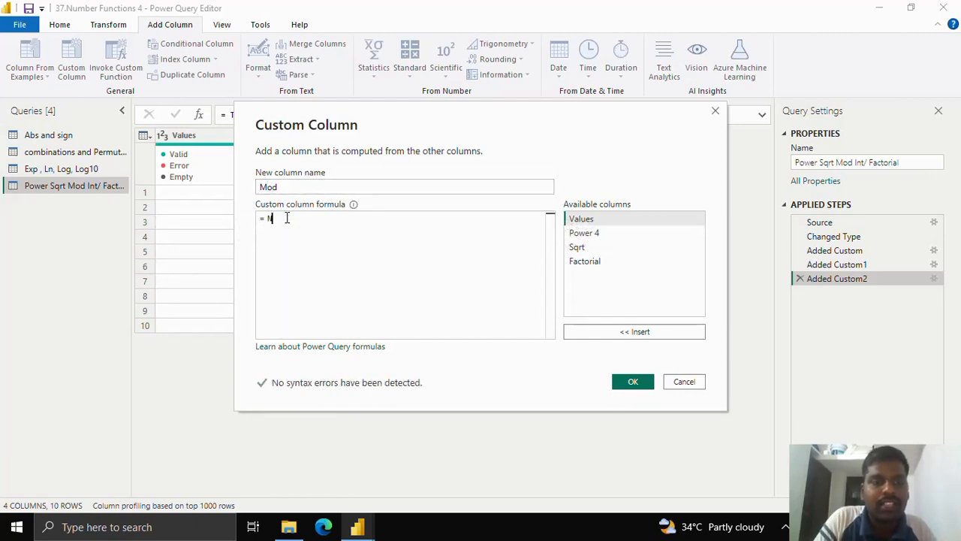
pyautogui.write('Number.Mod(')
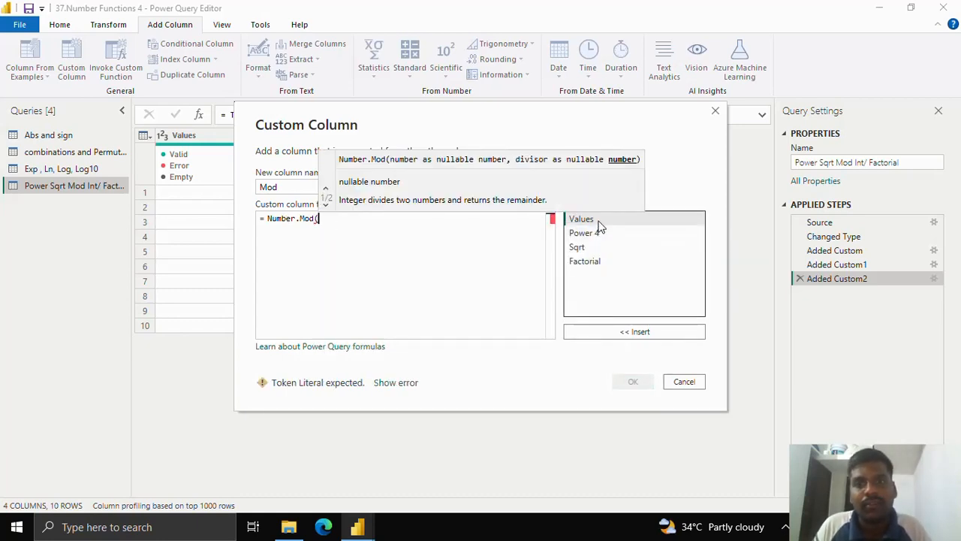
pyautogui.click(600, 221)
pyautogui.click(601, 332)
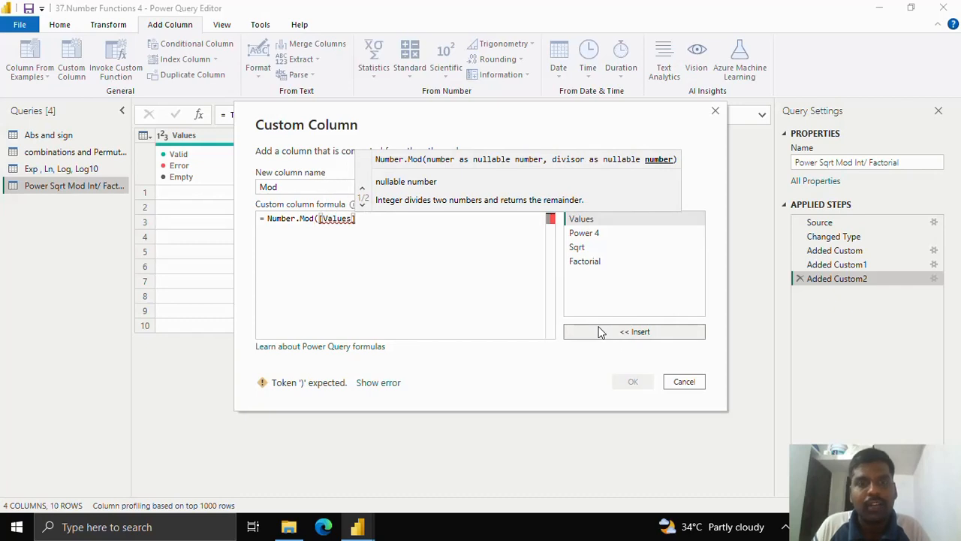
pyautogui.write(',')
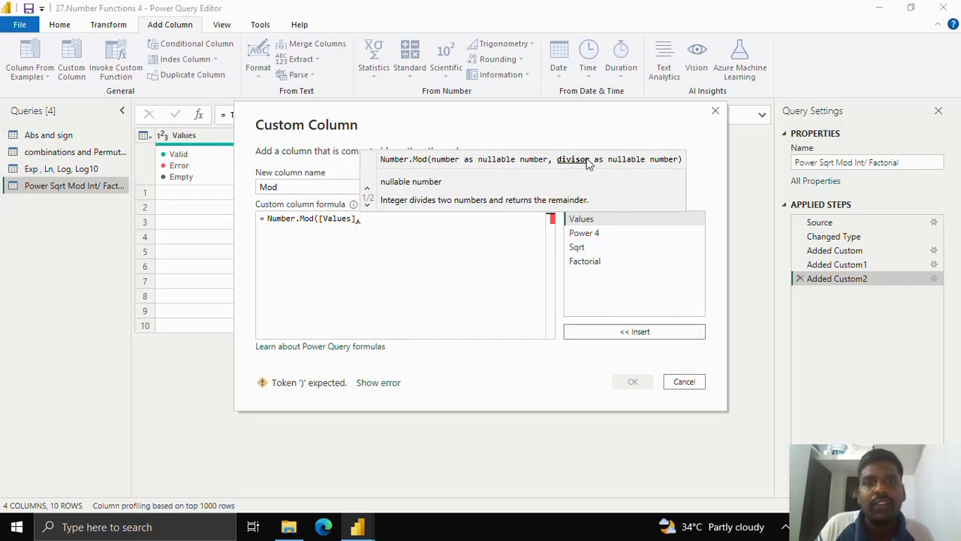
pyautogui.write('2')
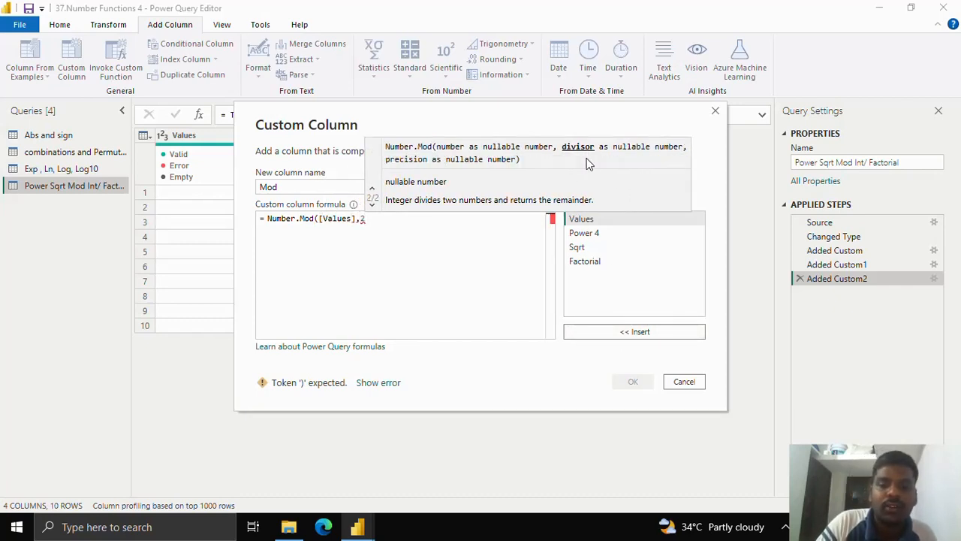
pyautogui.write(')')
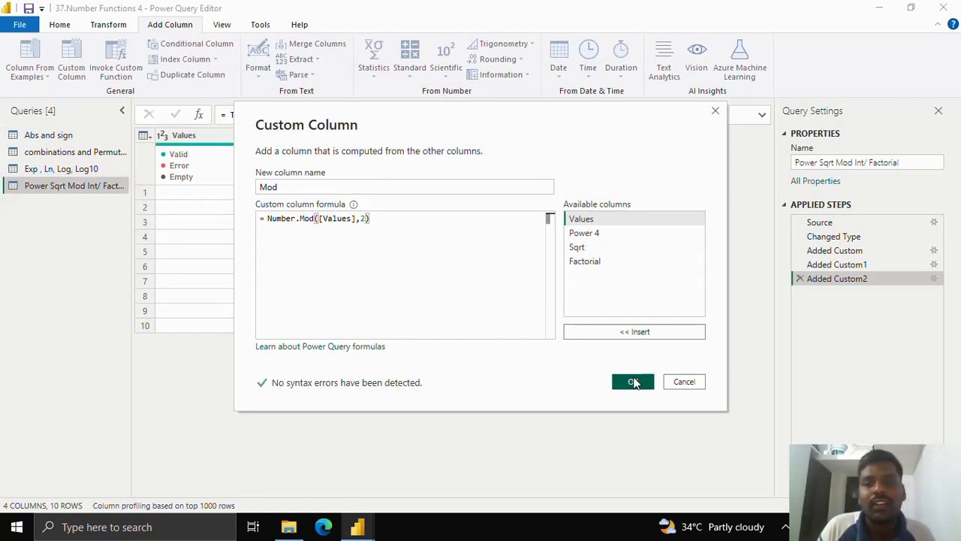
pyautogui.click(633, 382)
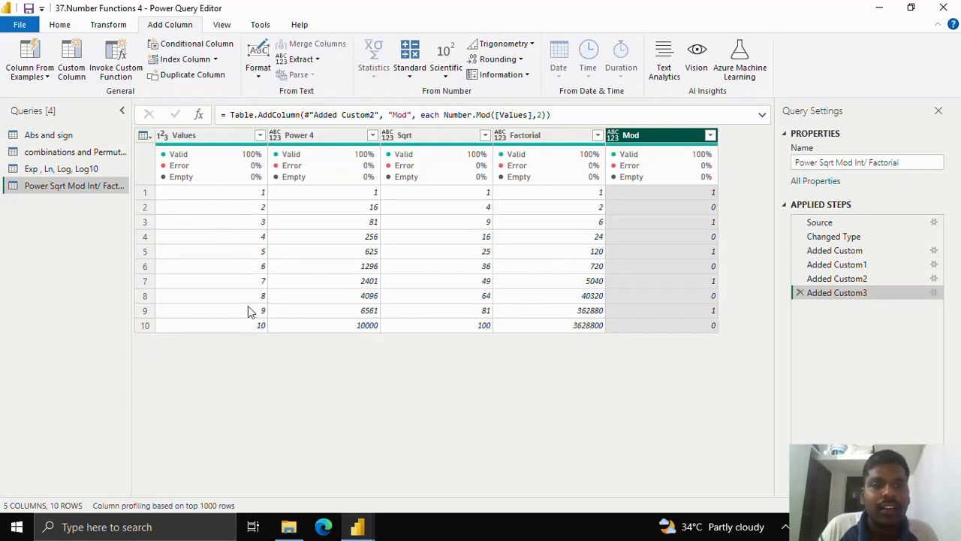
# Add a custom column named integer divide with the formula Number.IntegerDivide([Values],2) and compare it with the Mod column.
pyautogui.click(66, 81)
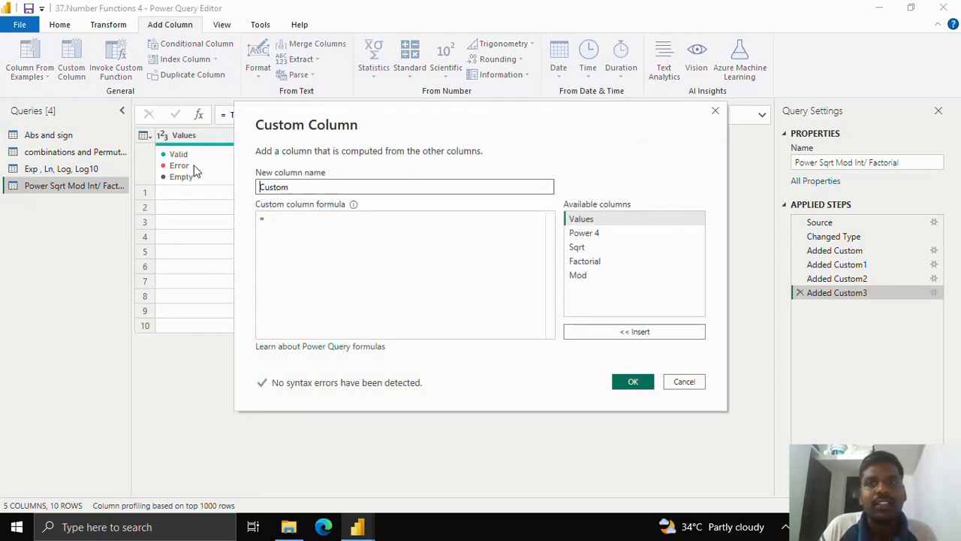
pyautogui.moveTo(350, 193); pyautogui.dragTo(227, 184)
pyautogui.write('in')
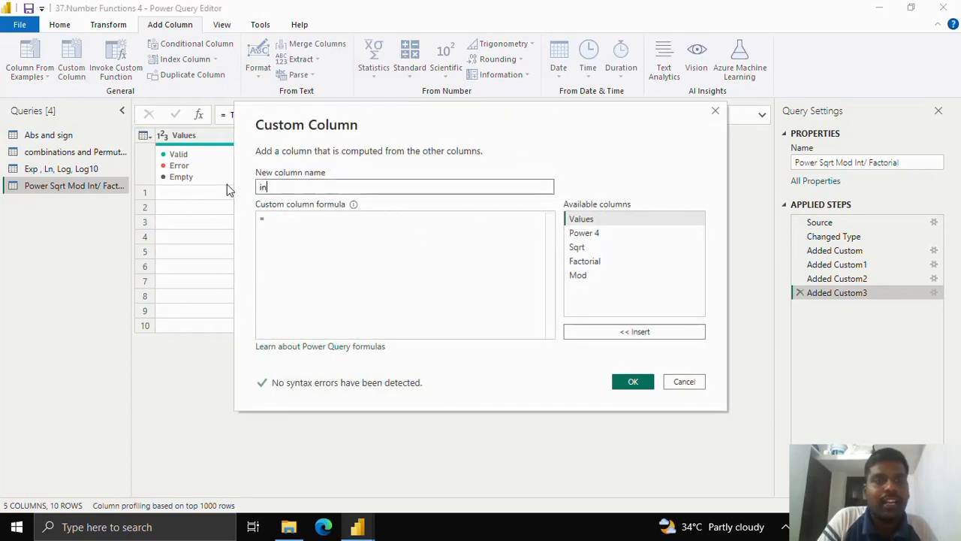
pyautogui.write('teger divide')
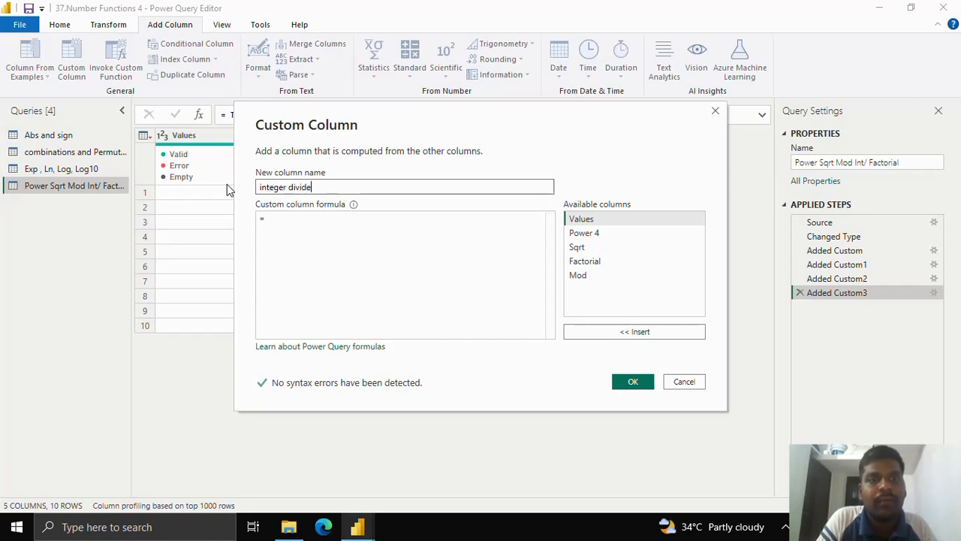
pyautogui.press('Tab')
pyautogui.write('Nu')
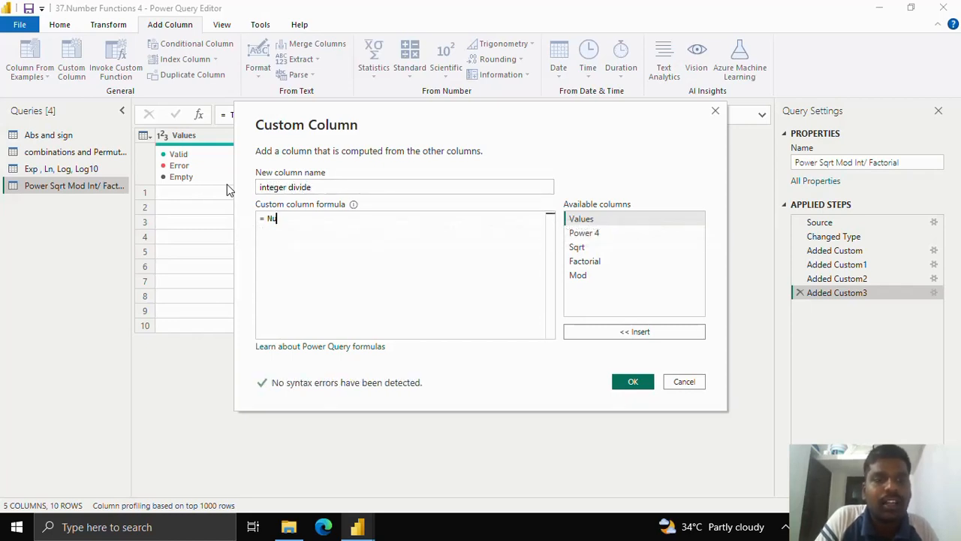
pyautogui.write('mber.Inte')
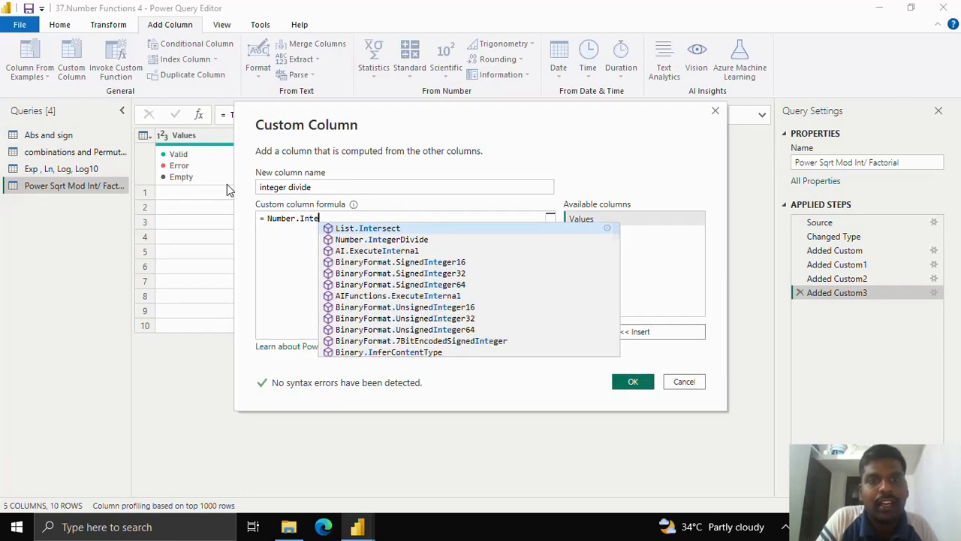
pyautogui.write('gerDivide(')
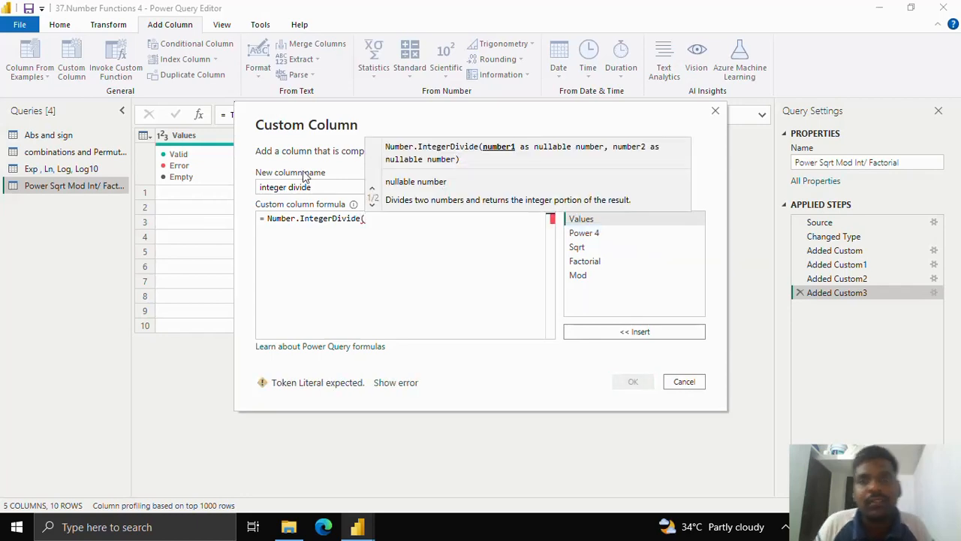
pyautogui.click(608, 331)
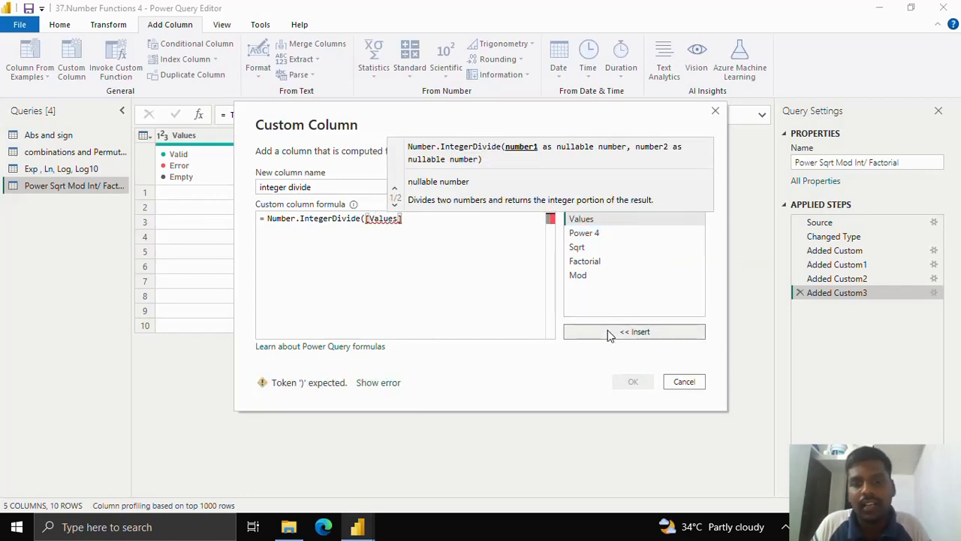
pyautogui.write(',')
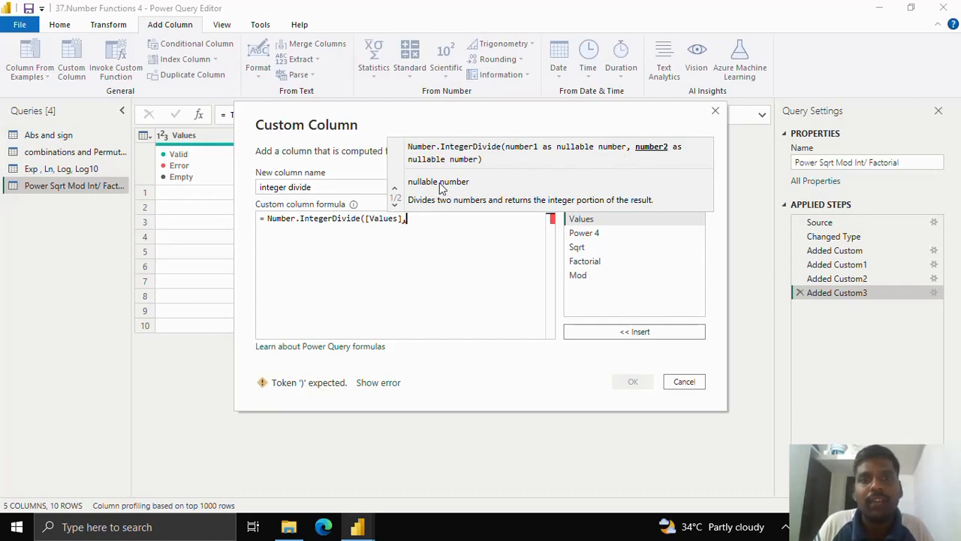
pyautogui.write('2')
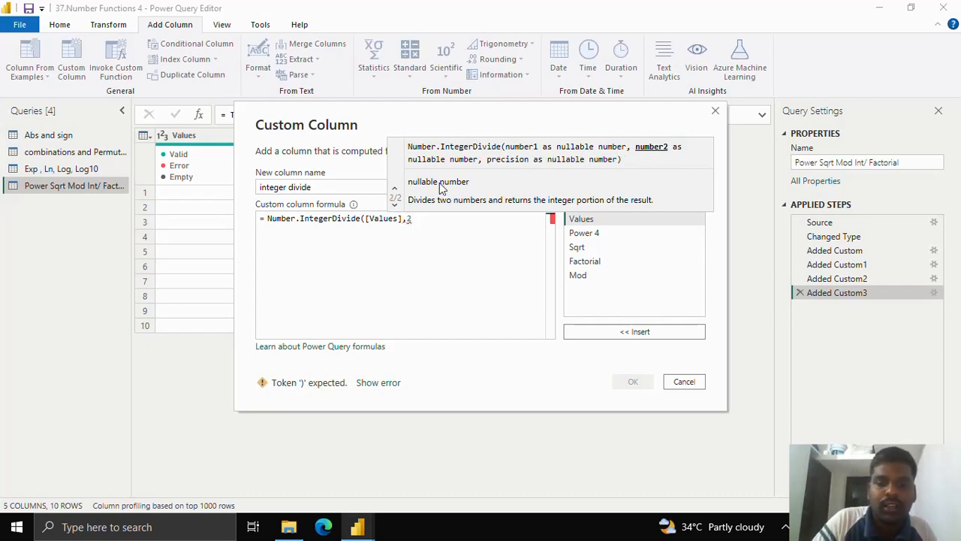
pyautogui.write(')')
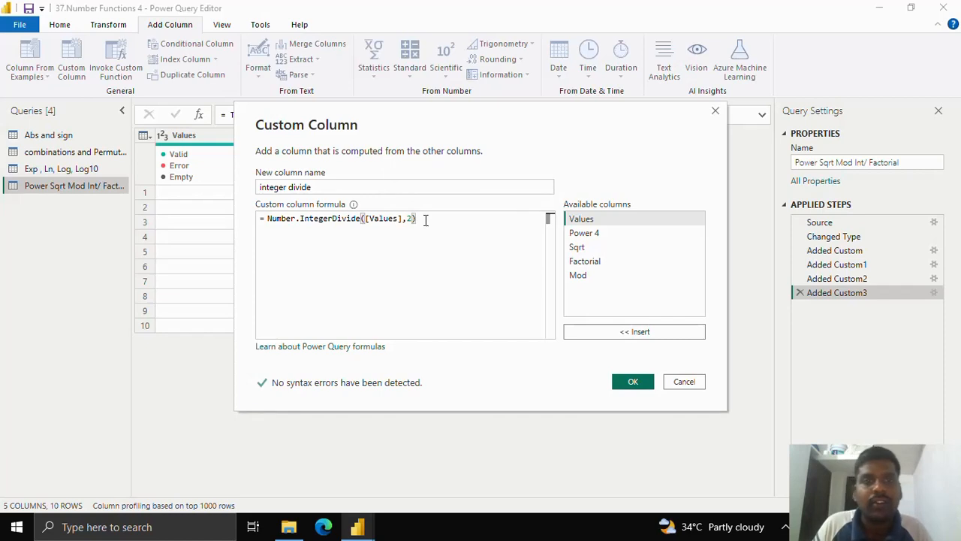
pyautogui.click(632, 383)
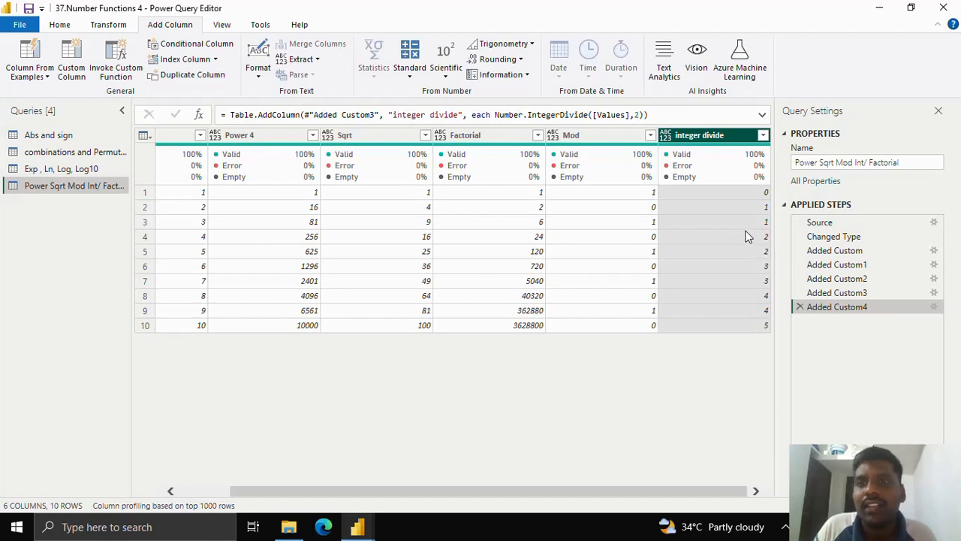
pyautogui.click(597, 137)
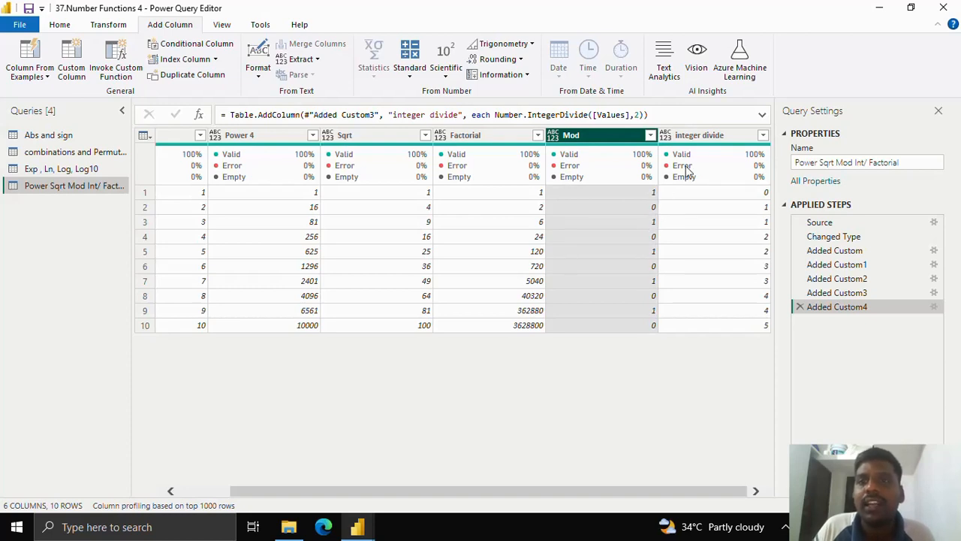
pyautogui.click(701, 143)
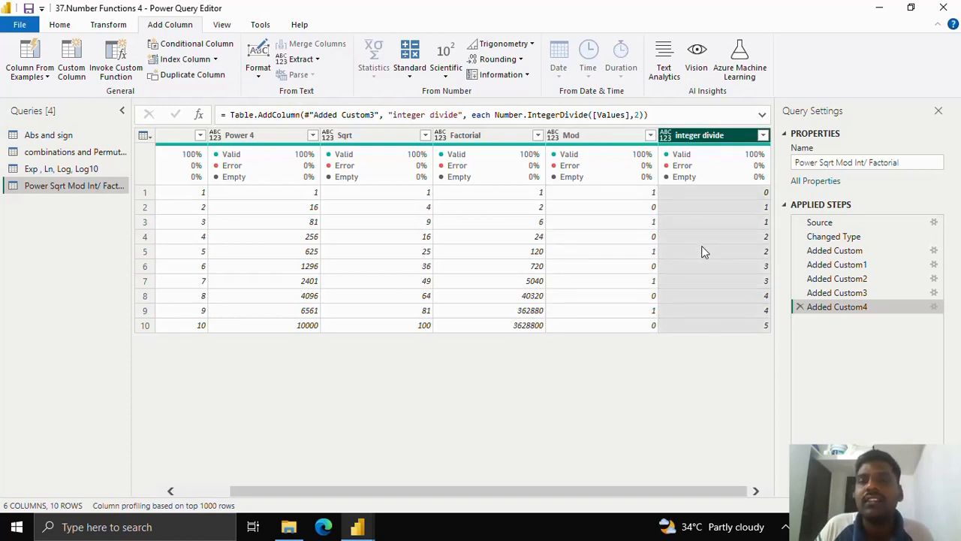